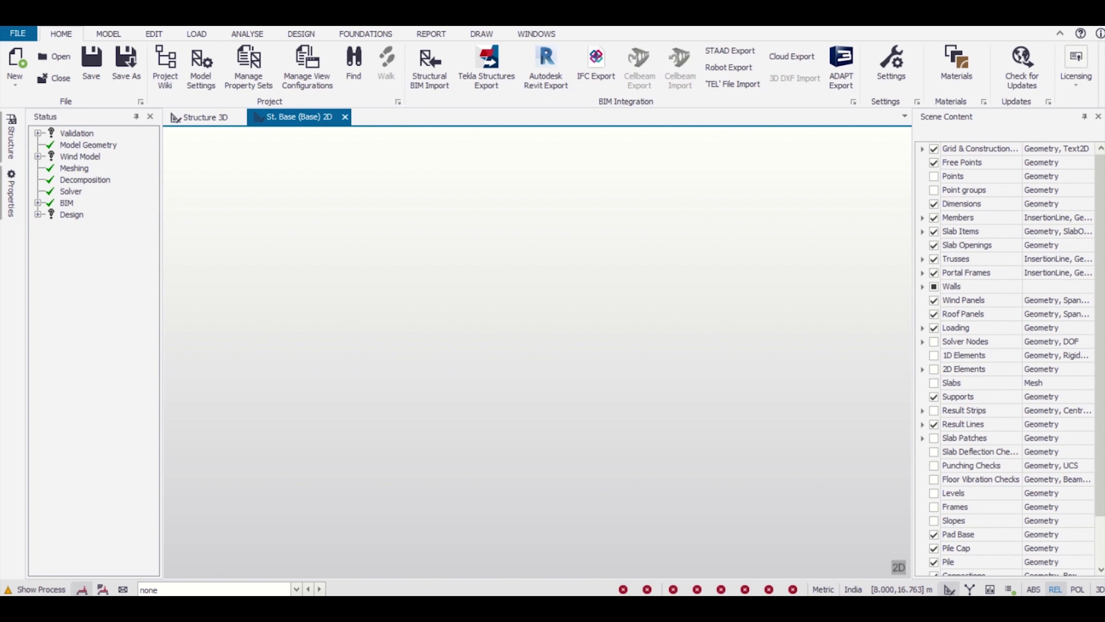
Show the Model ribbon's modelling commands over the empty Base level plan.
mouse_move(602, 28)
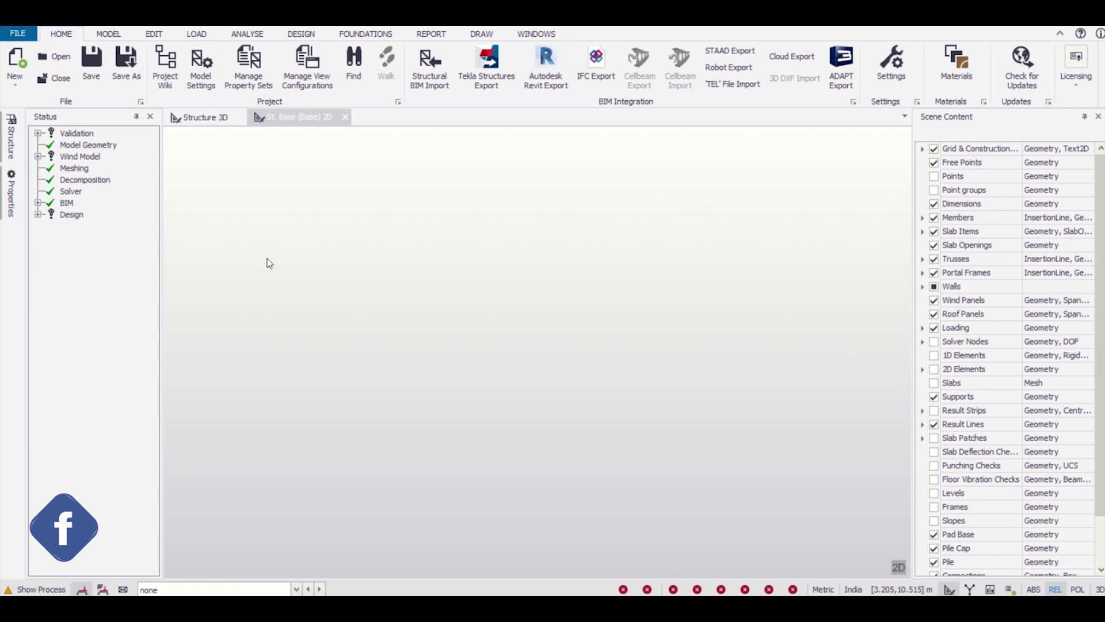
Add level B1 below Base at an elevation of -1.200 m.
left_click(107, 34)
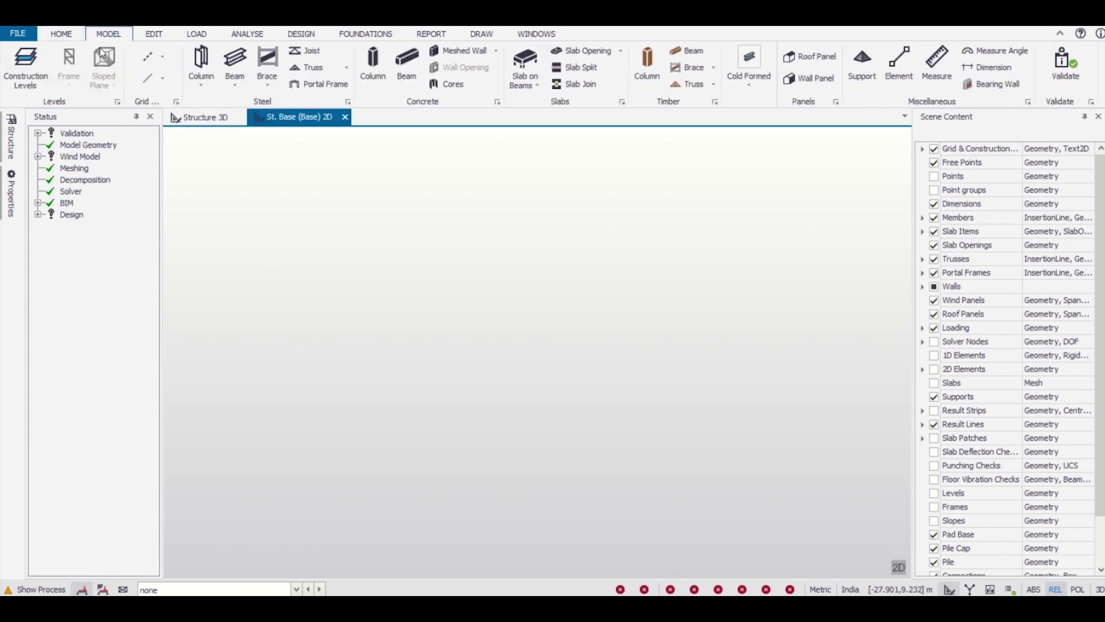
left_click(25, 65)
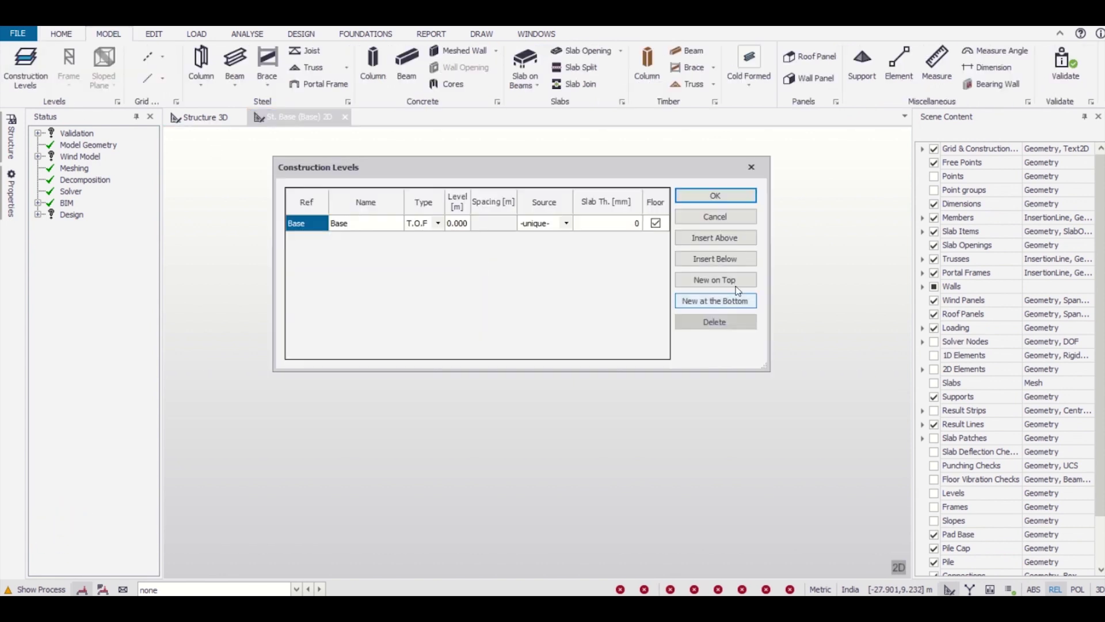
left_click(715, 258)
left_click(458, 240)
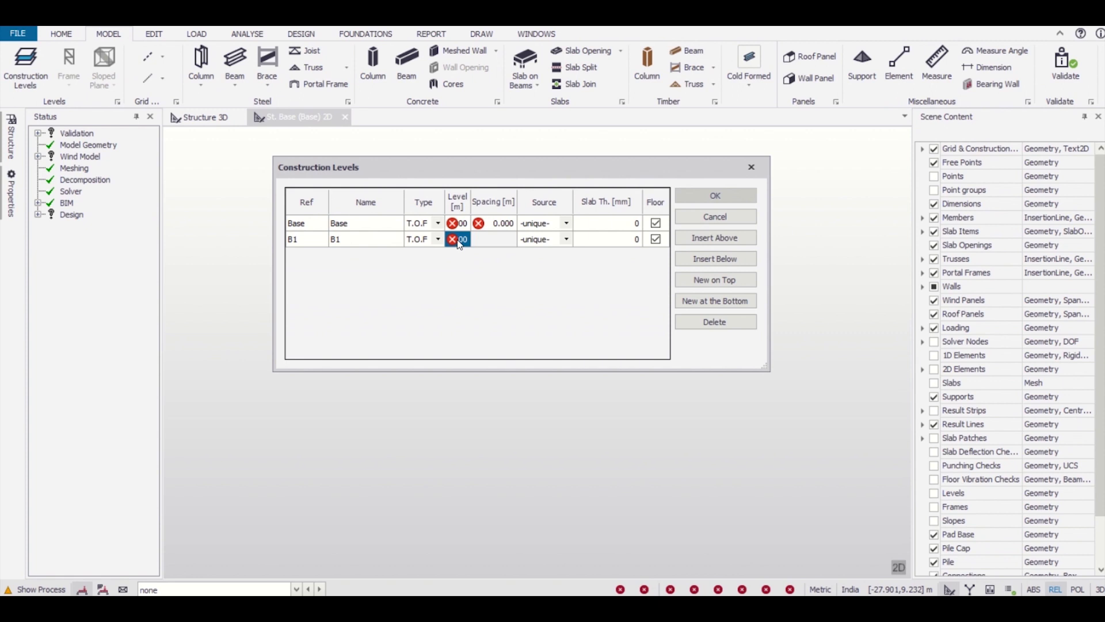
type("-1.2")
key("Return")
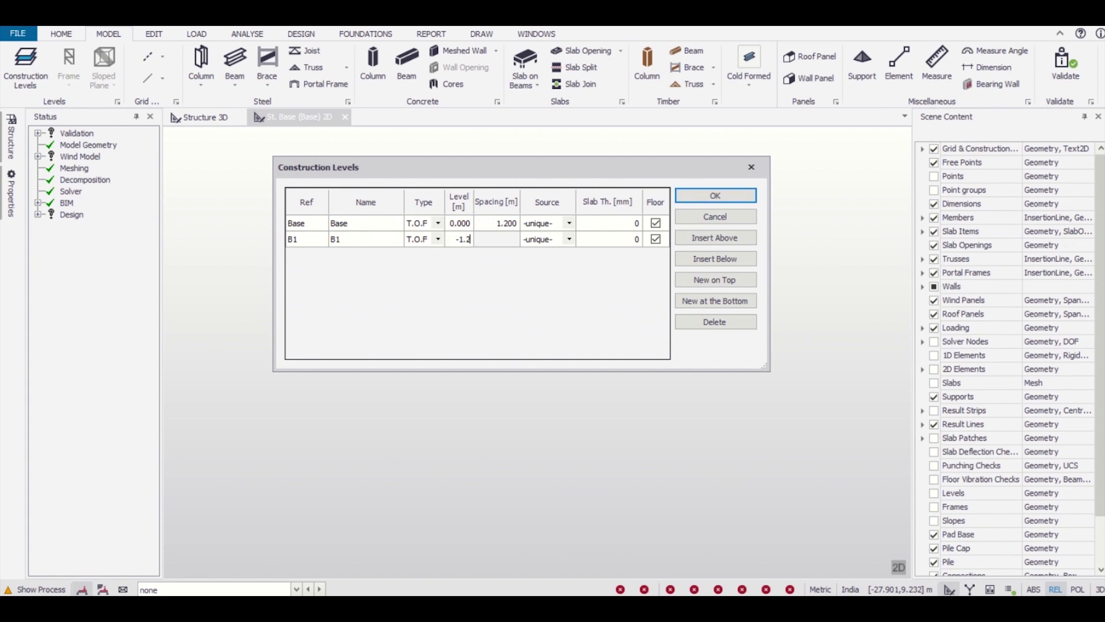
Insert level 1 above Base as an S.S.L level at 3.200 m with a 125 mm slab.
left_click(305, 226)
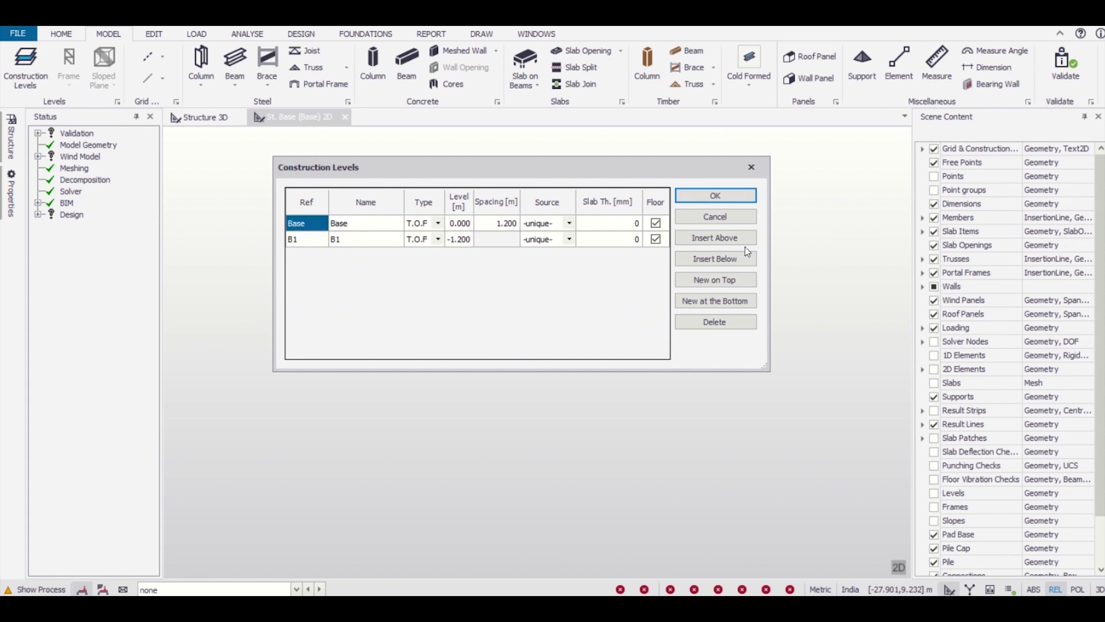
left_click(715, 237)
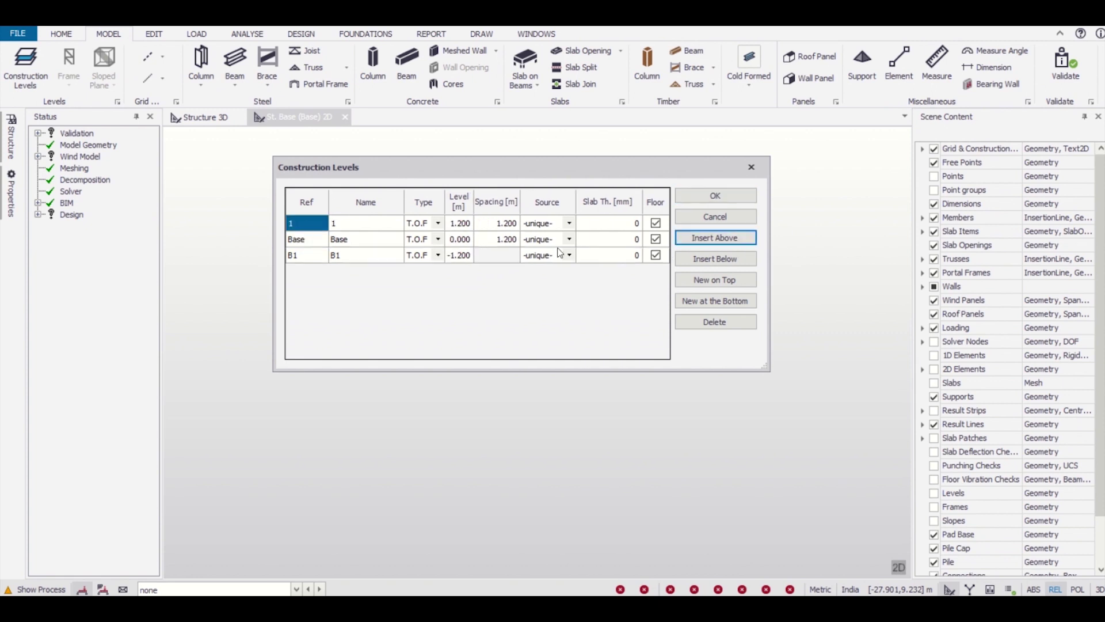
left_click(438, 224)
left_click(416, 235)
key("Tab")
type("3.2")
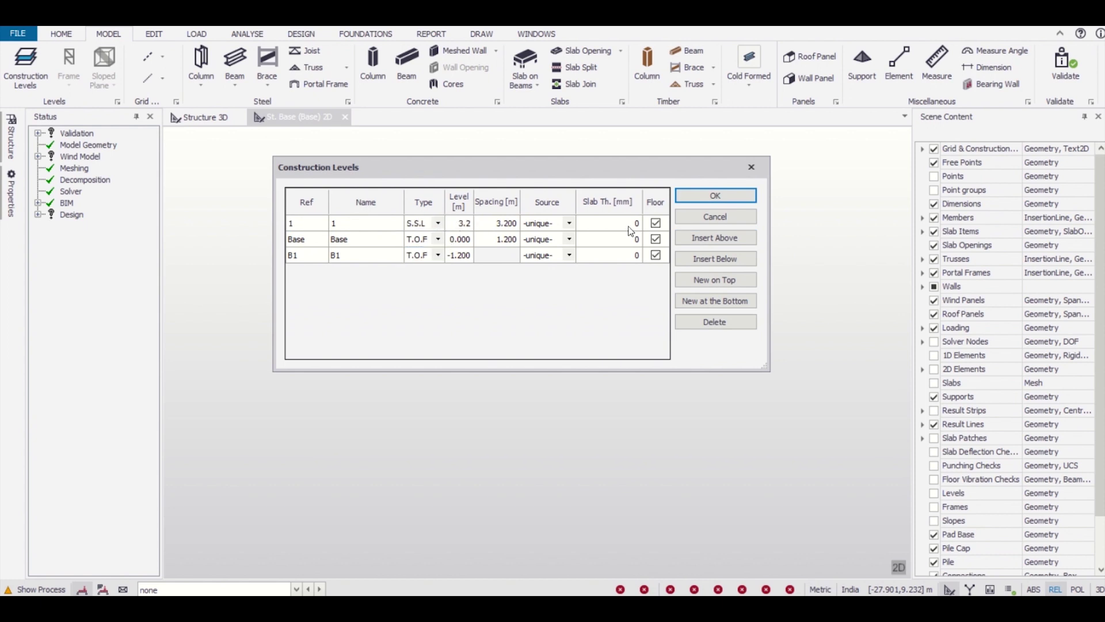
left_click(551, 225)
left_click(636, 224)
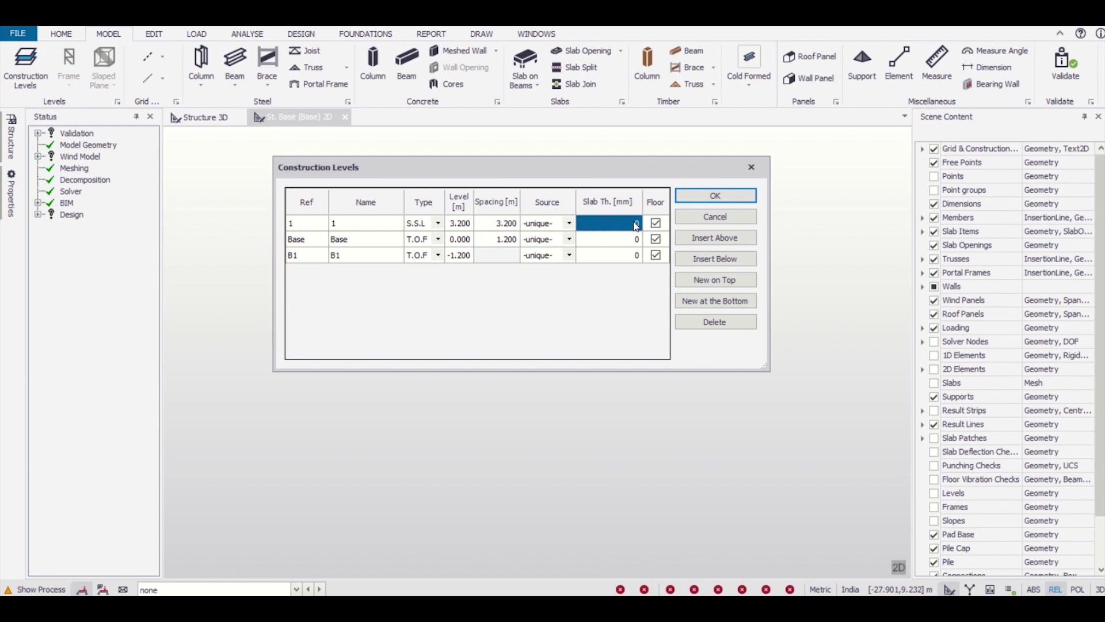
type("125")
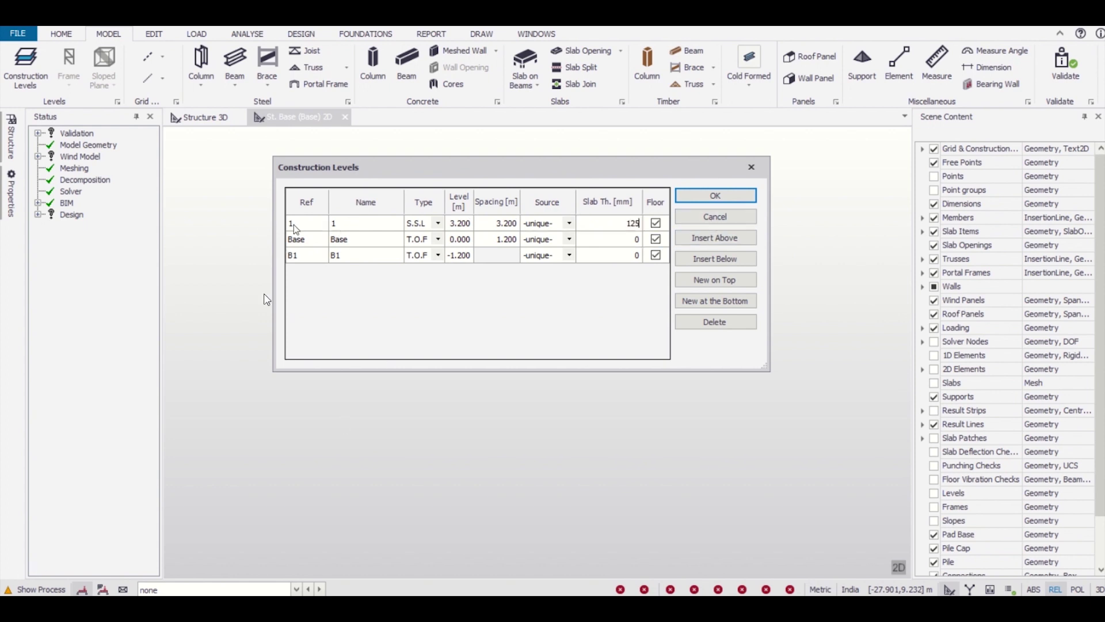
left_click(295, 225)
Add levels 2, 3 and 4 above level 1 at the same spacing.
left_click(701, 238)
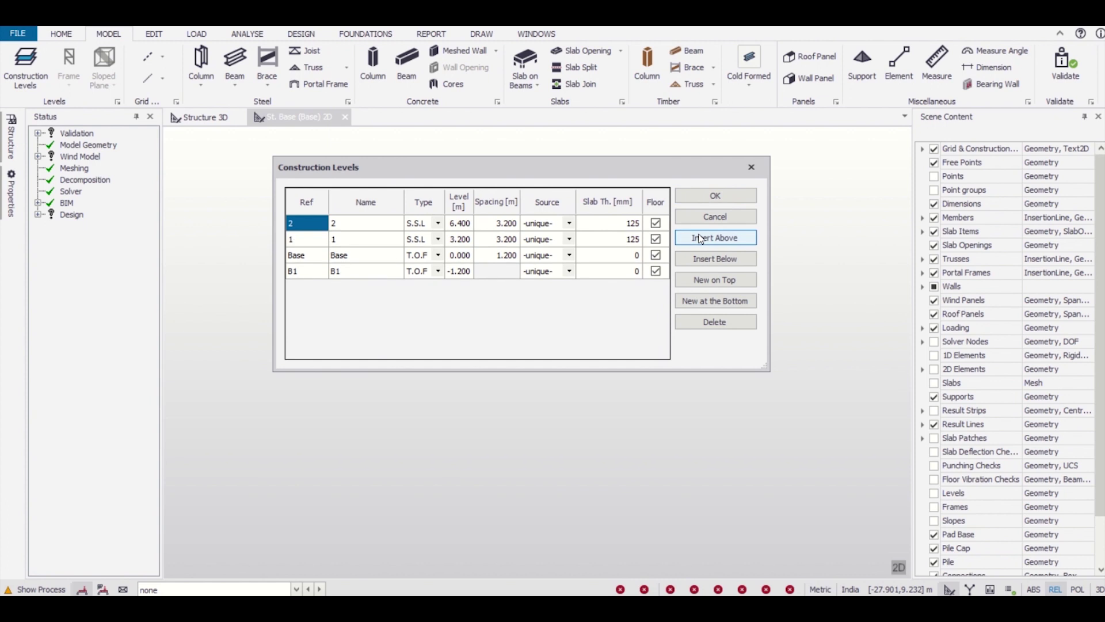
left_click(701, 239)
left_click(701, 239)
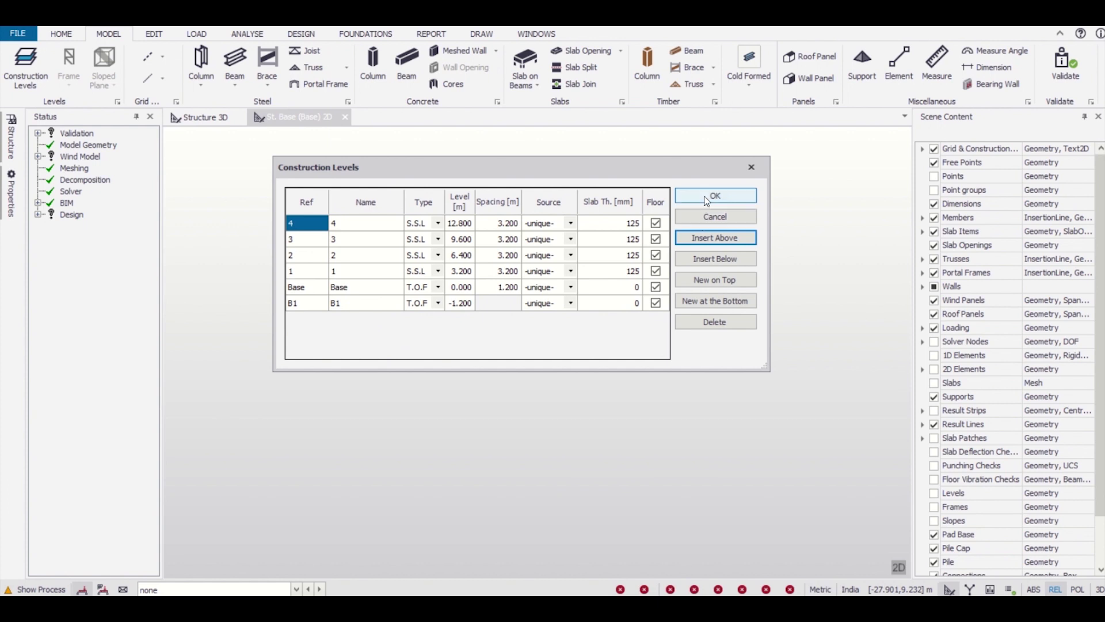
Accept the new levels and select CL Tekla in the client's project folder for DXF grid import.
left_click(707, 201)
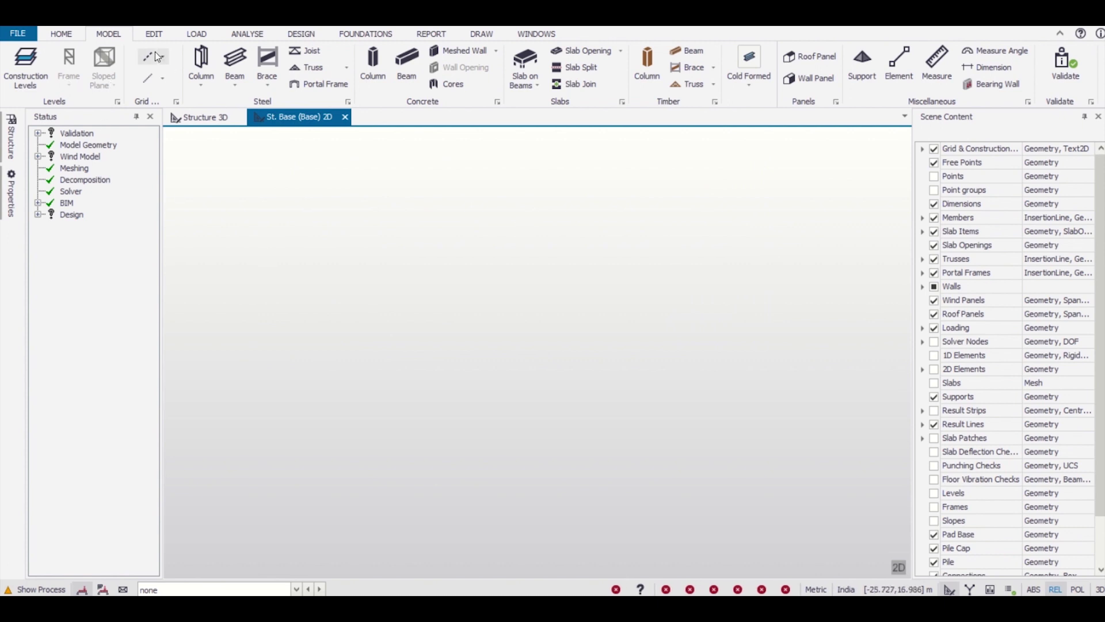
left_click(164, 65)
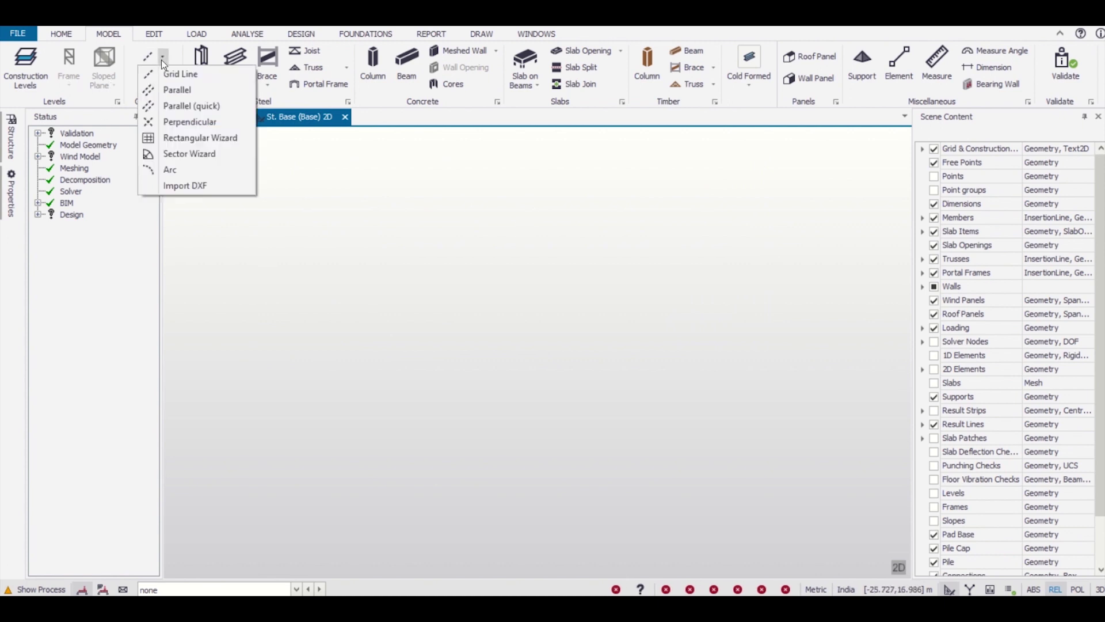
left_click(187, 180)
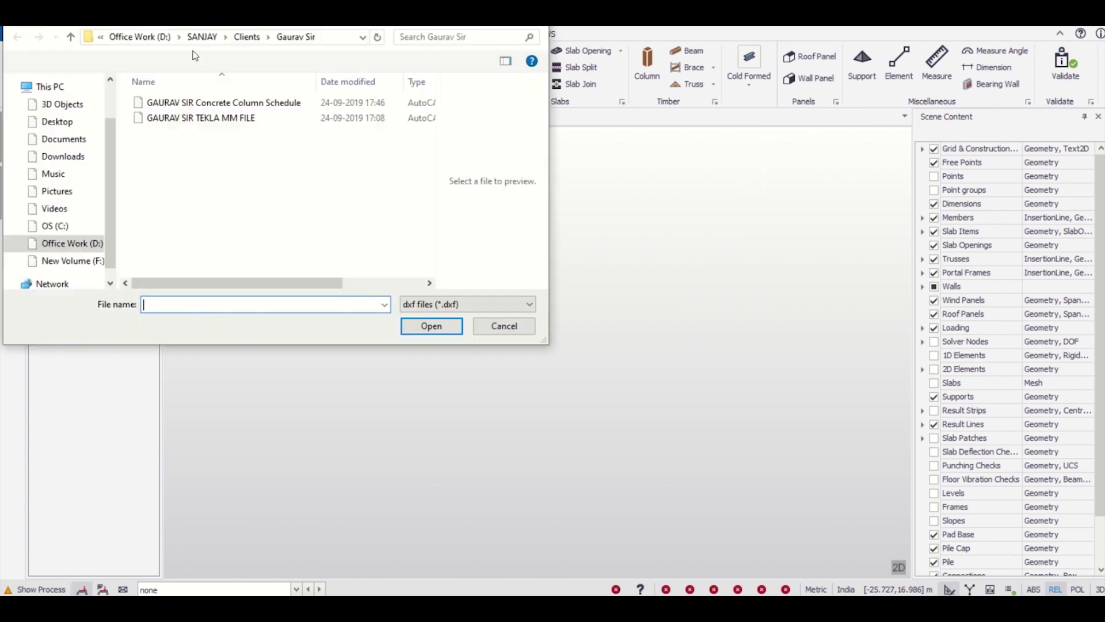
left_click(246, 38)
scroll(190, 167, "down", 4)
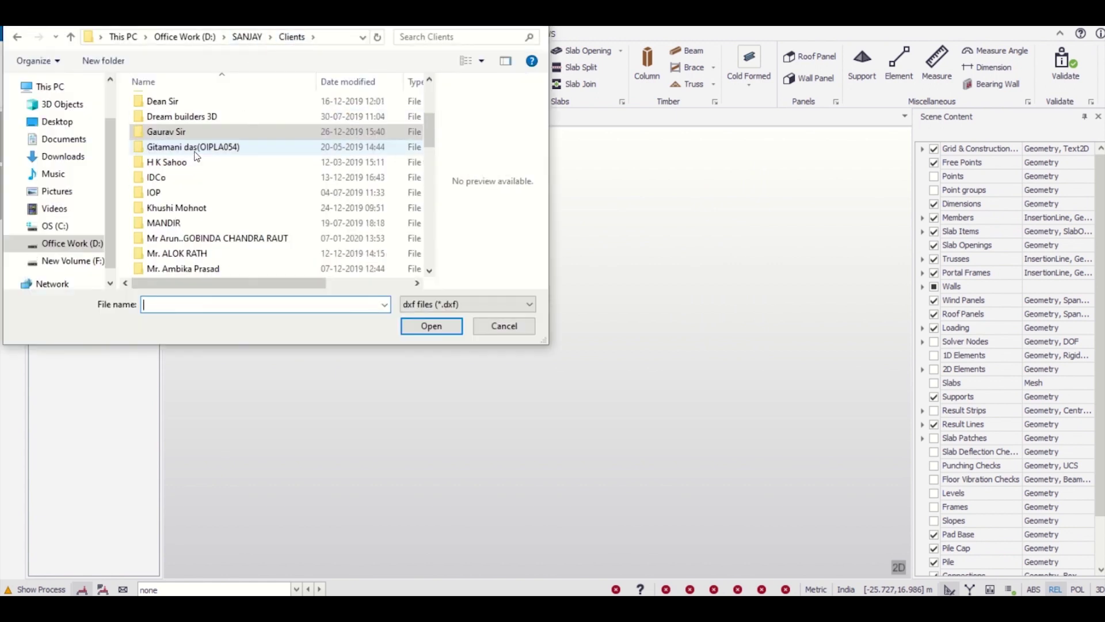
scroll(202, 194, "down", 4)
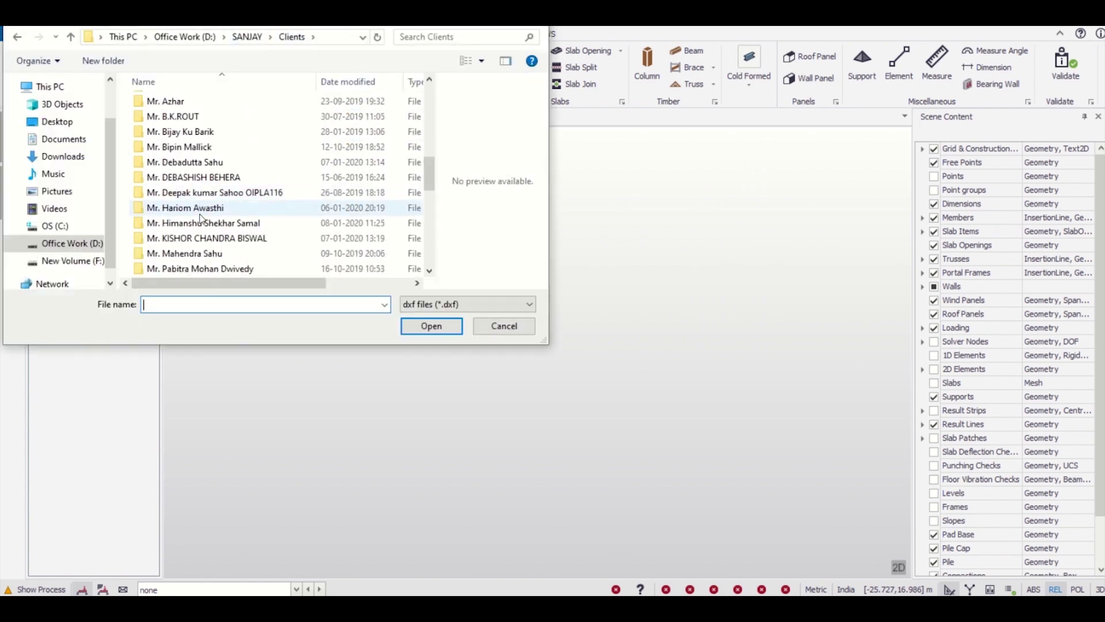
double_click(201, 223)
left_click(166, 102)
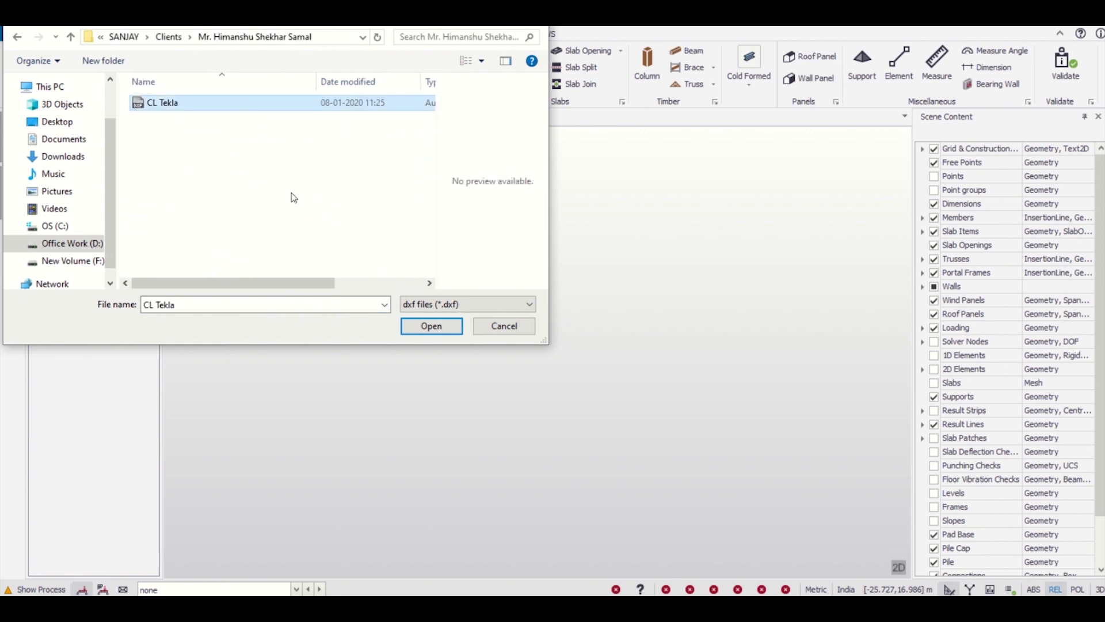
Load CL Tekla into the import wizard, keeping only layer CL with units in mm.
left_click(429, 326)
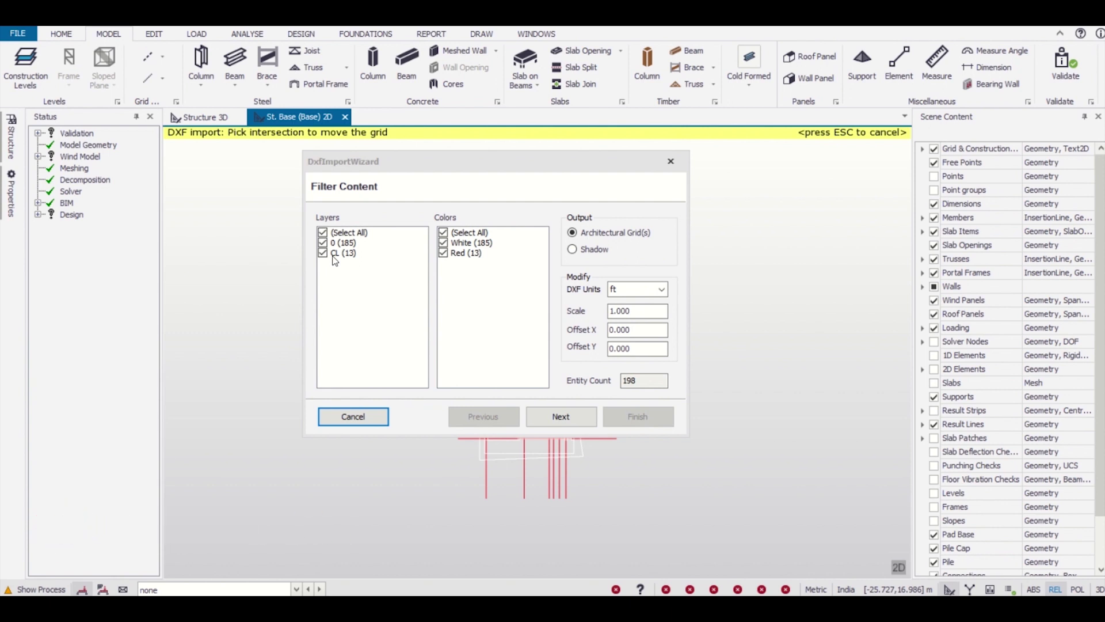
left_click(322, 243)
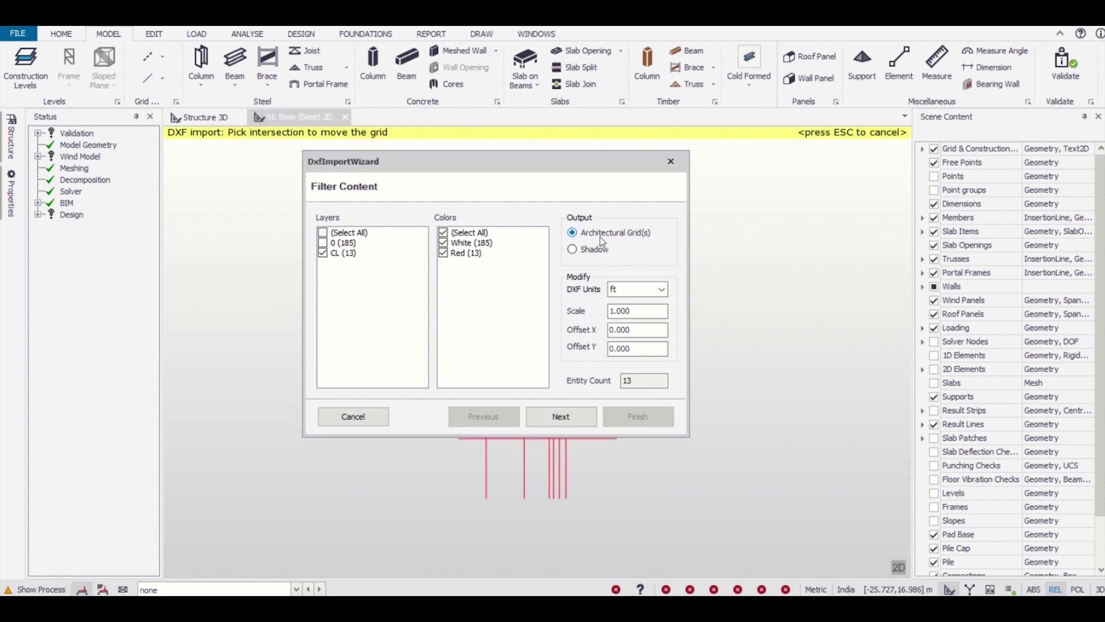
left_click(638, 289)
left_click(632, 308)
left_click(561, 416)
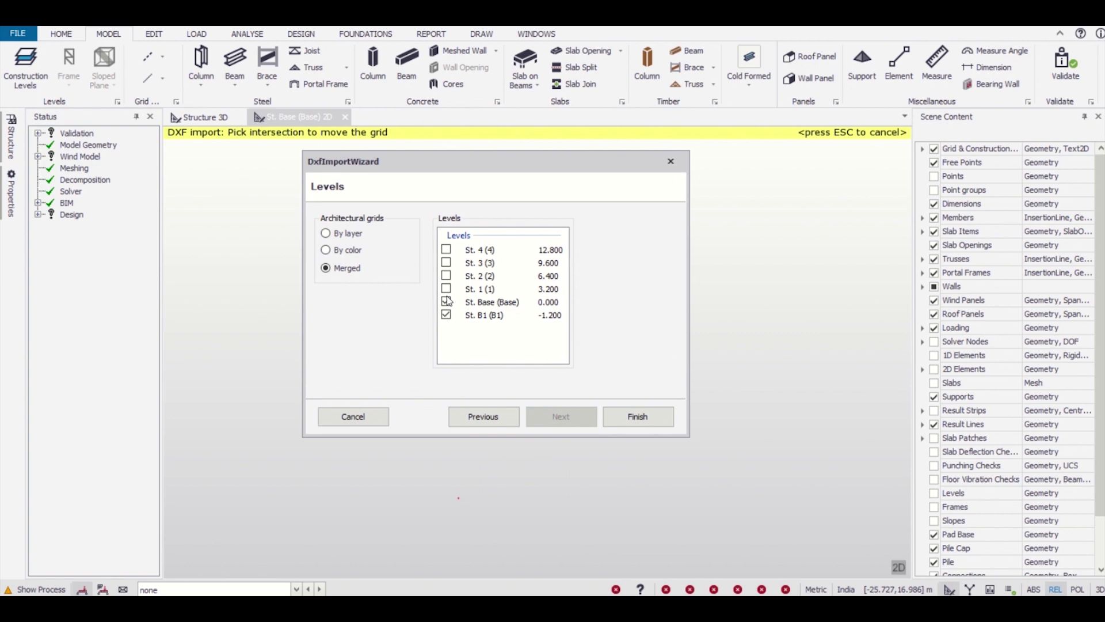
Apply the grids to levels St. 1 through St. 4, grouped by layer, and finish the import.
left_click(447, 288)
left_click(446, 275)
left_click(447, 262)
left_click(446, 249)
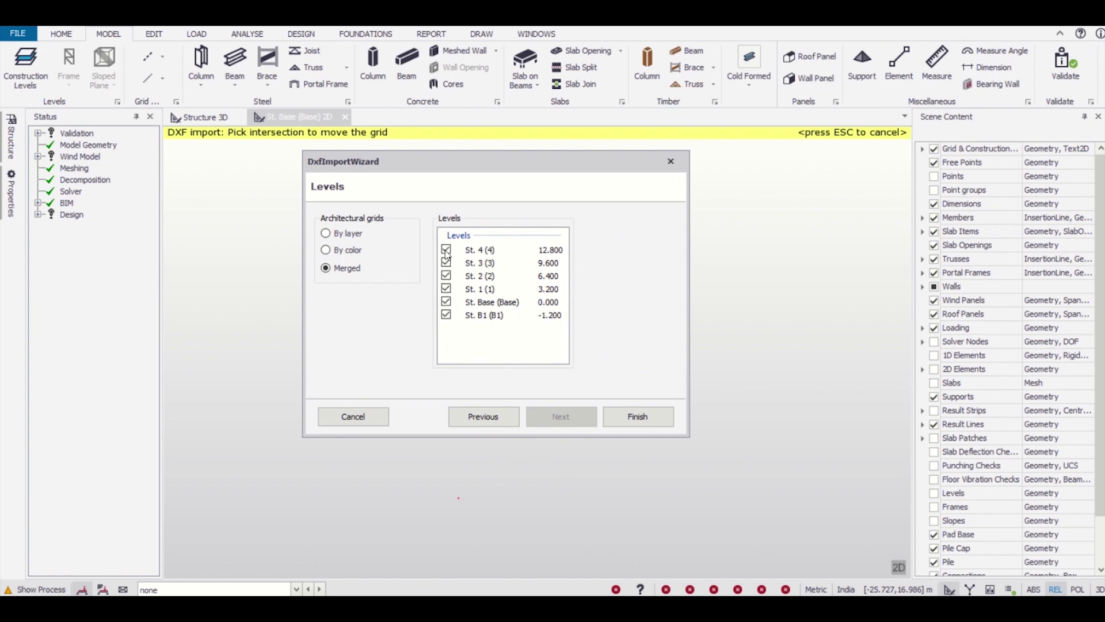
left_click(362, 239)
left_click(607, 416)
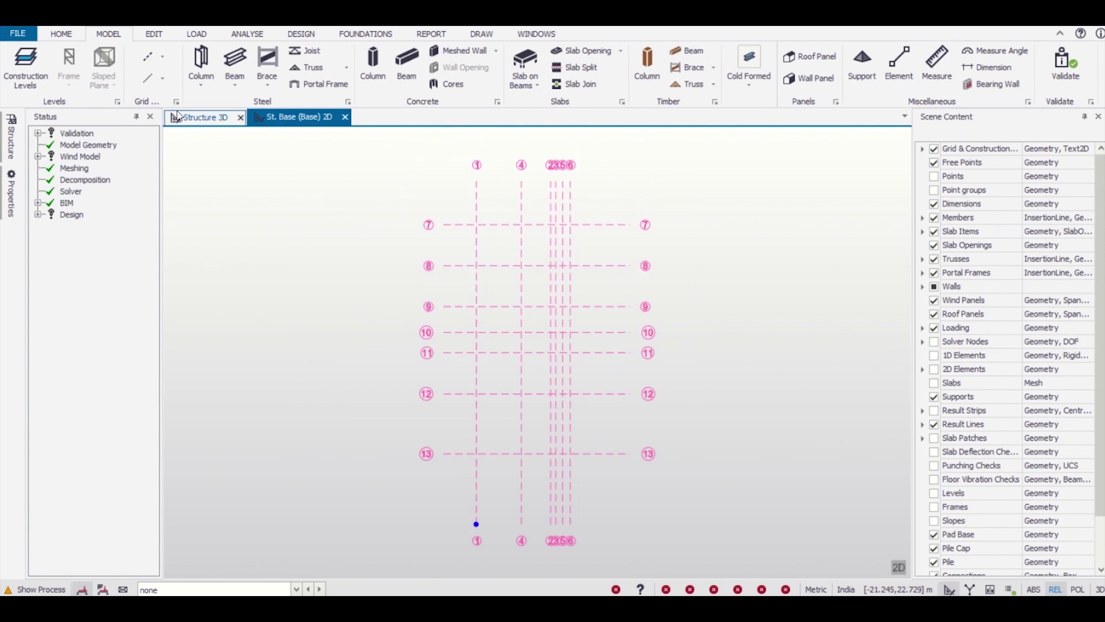
Open 2D plans of B1, St. 1 and St. 4 from the Structure tree, then return to B1.
left_click(10, 138)
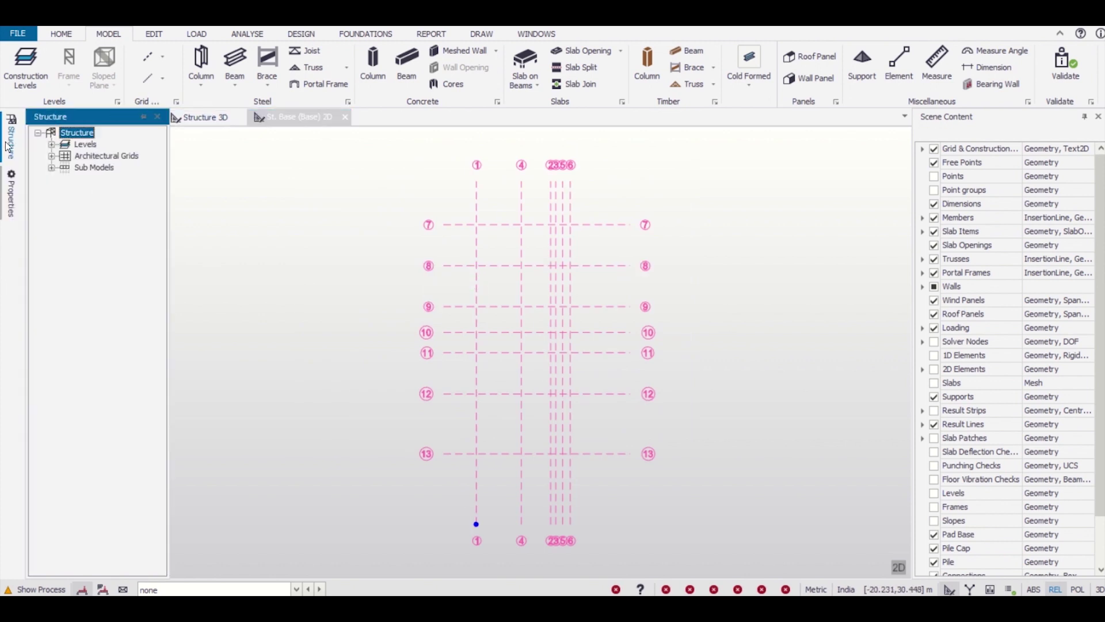
left_click(52, 143)
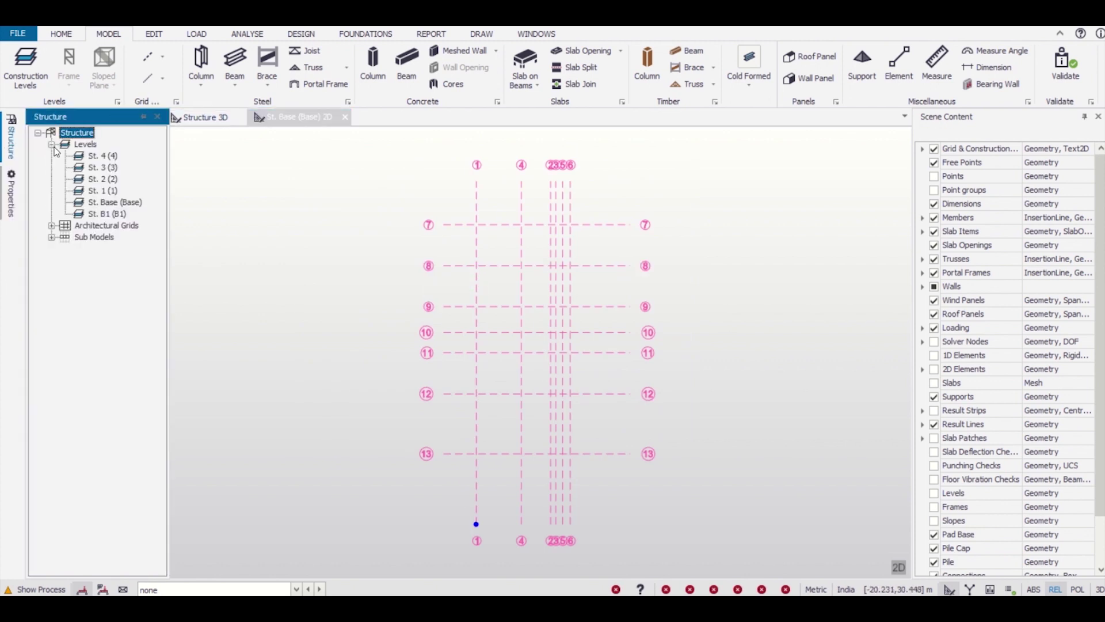
double_click(101, 214)
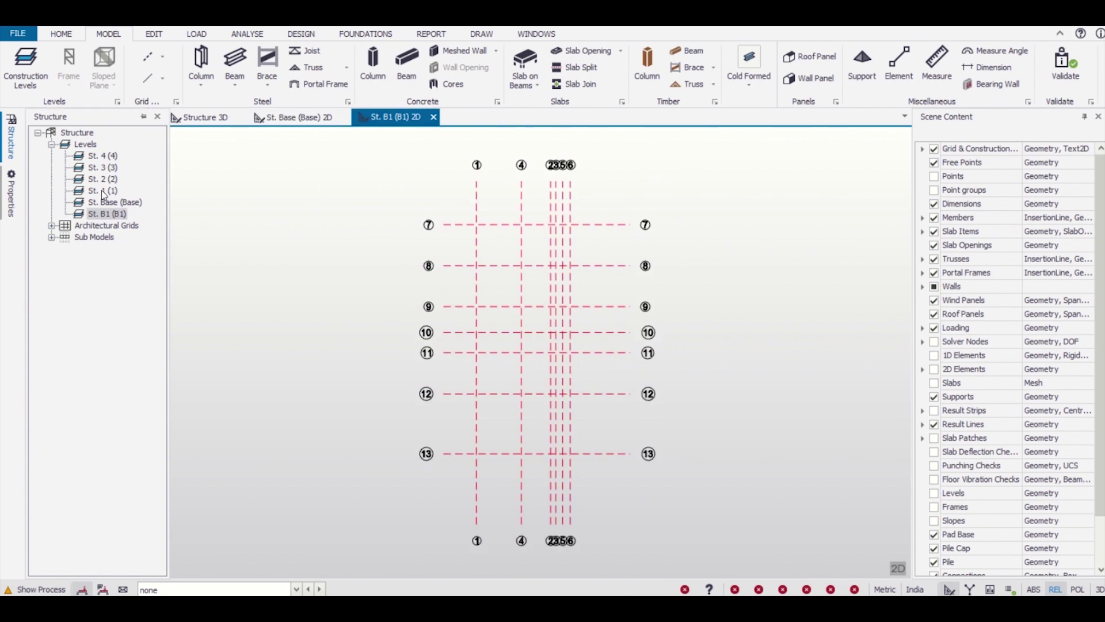
left_click(104, 191)
double_click(104, 192)
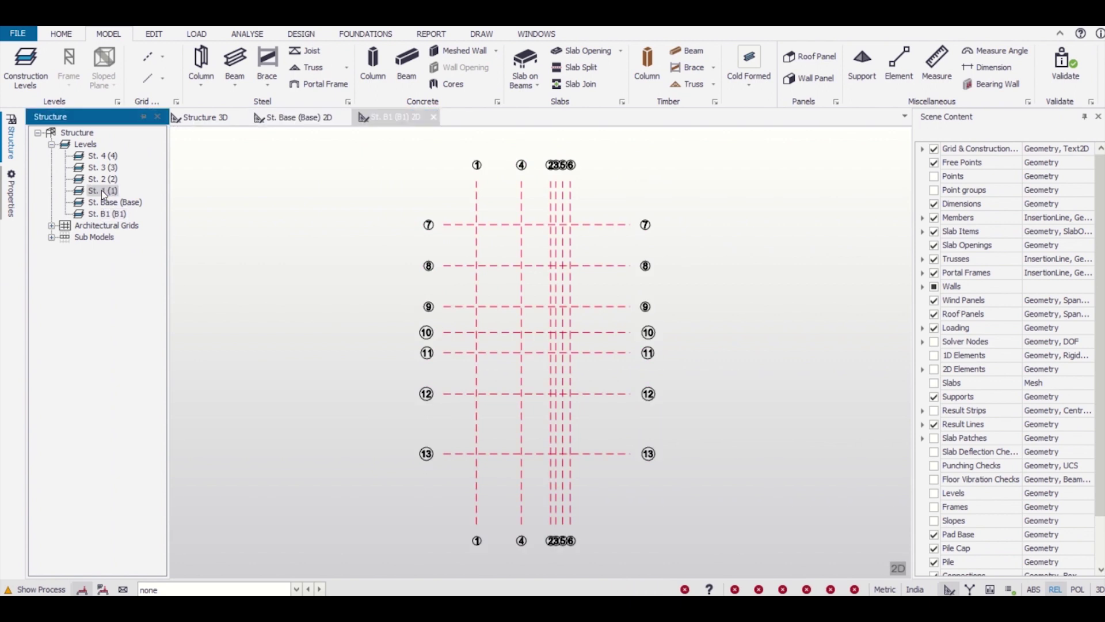
double_click(109, 156)
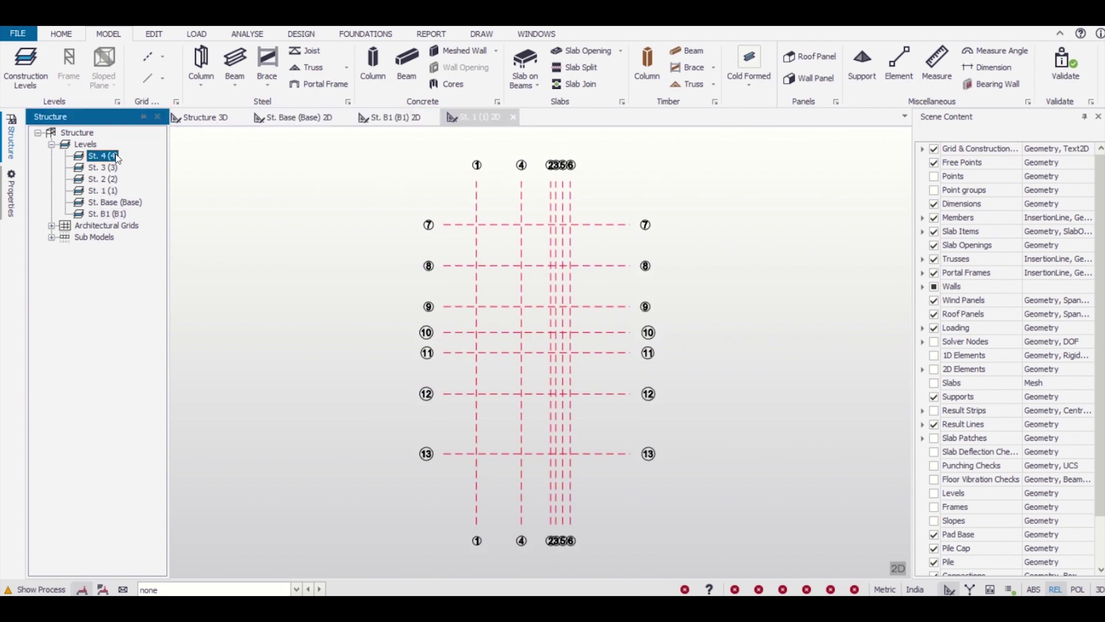
left_click(368, 117)
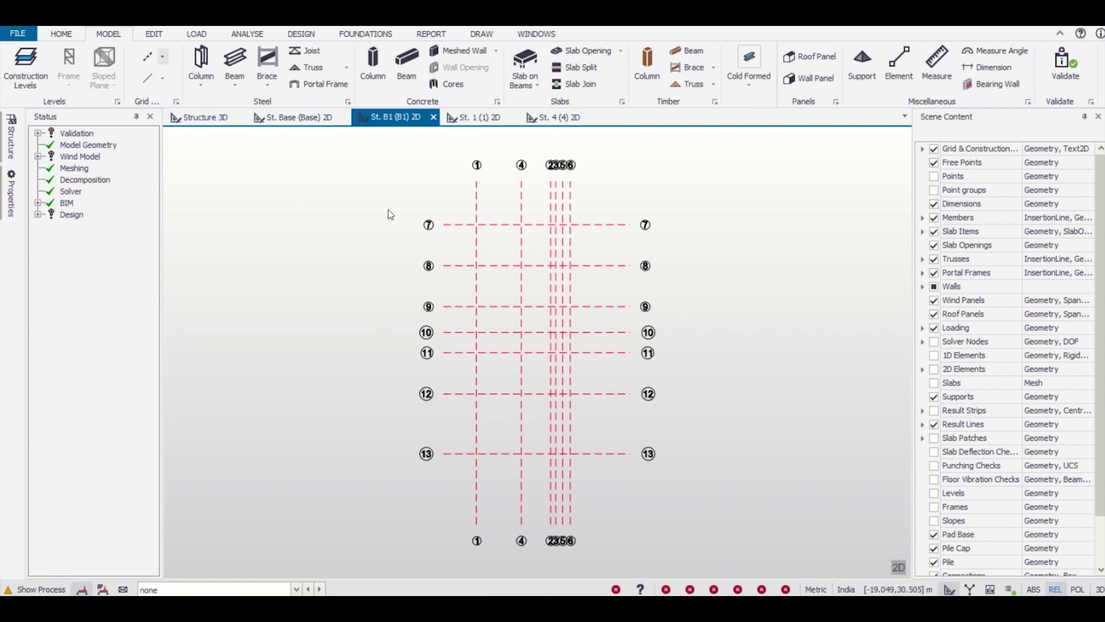
Import only layer 0 of CL Tekla onto B1 as a shadow, with mm drawing units.
left_click(163, 56)
left_click(190, 184)
left_click(163, 102)
left_click(454, 327)
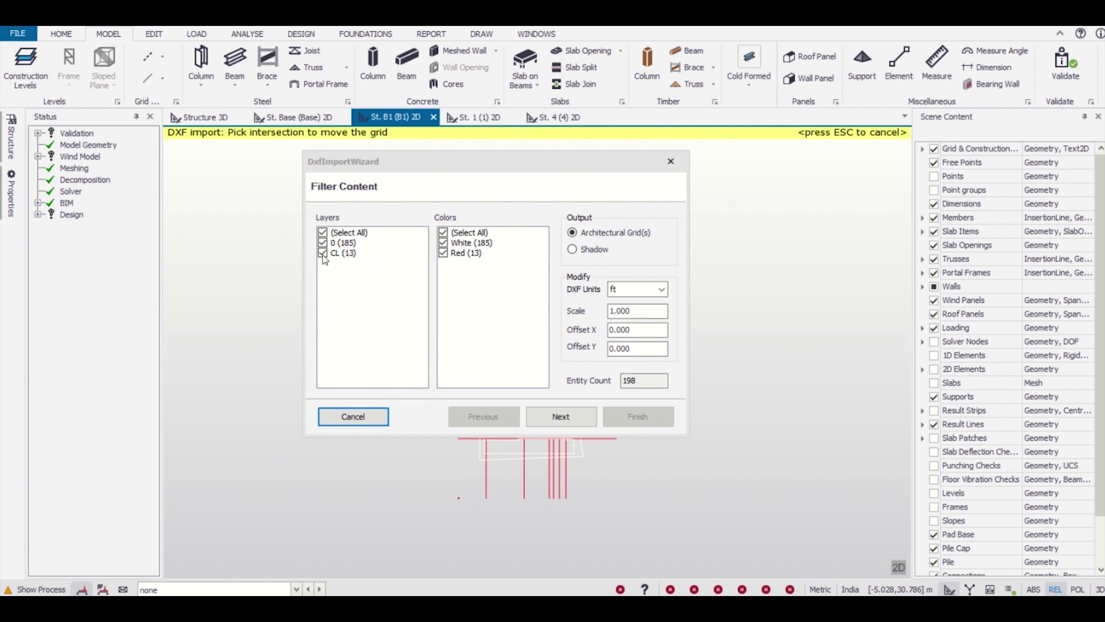
left_click(323, 254)
left_click(572, 249)
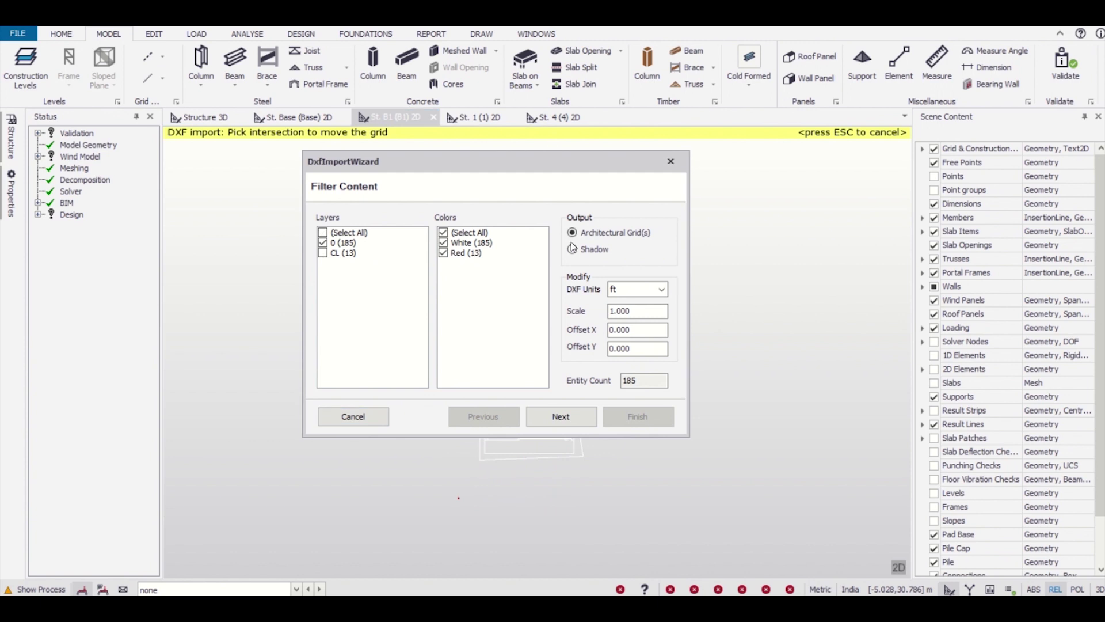
left_click(648, 290)
left_click(642, 304)
left_click(633, 417)
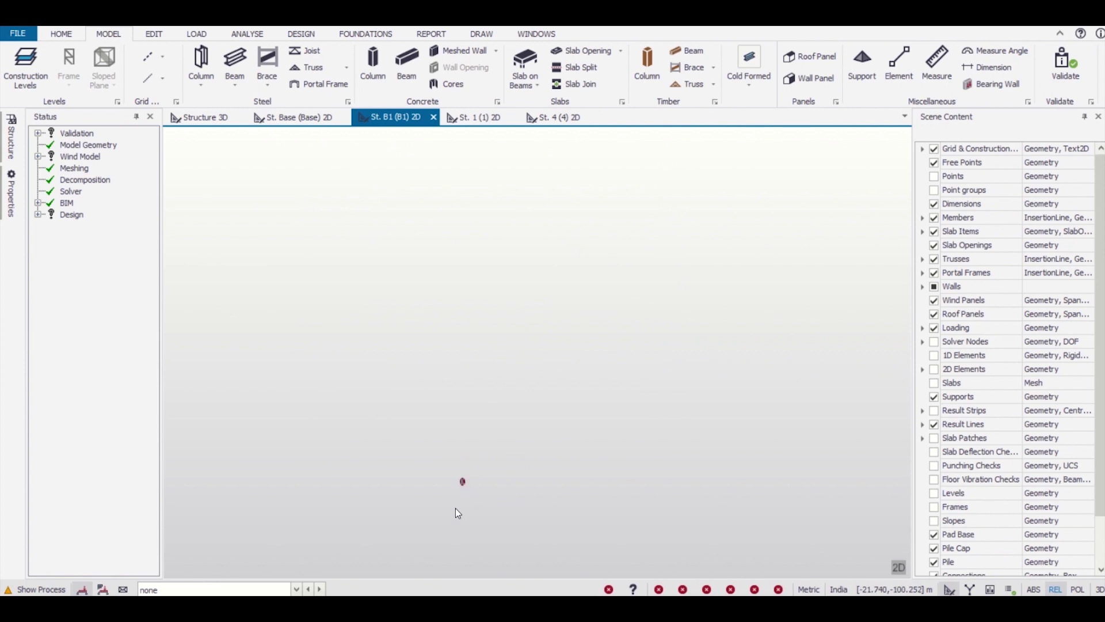
Zoom into the B1 plan and check the shadow along grid lines 13, 12, 11 and 2.
scroll(465, 466, "up", 10)
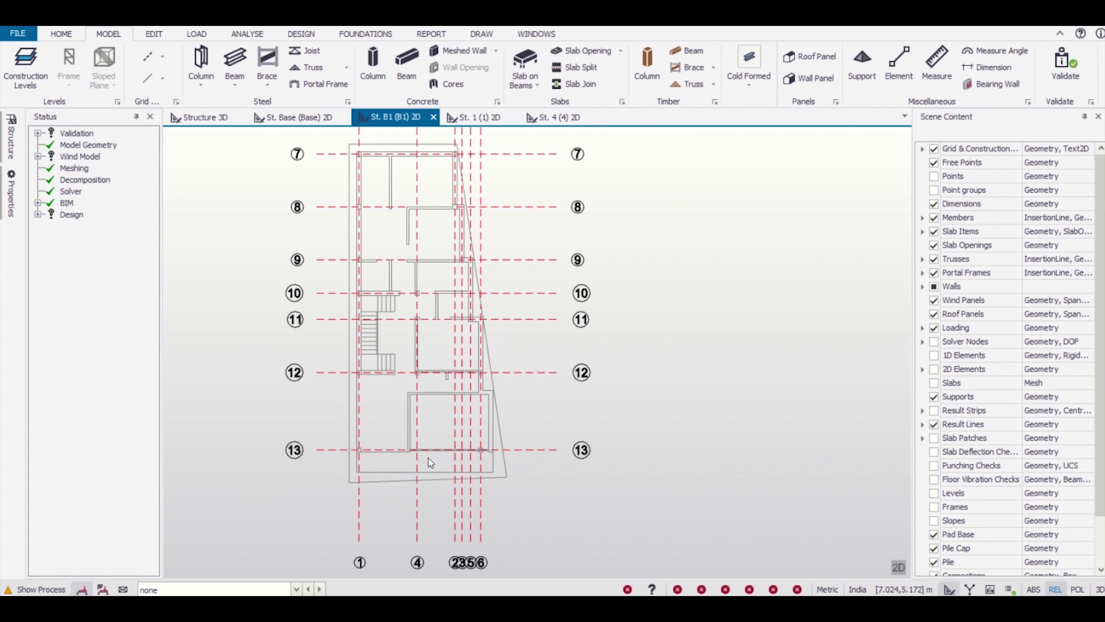
scroll(428, 458, "up", 3)
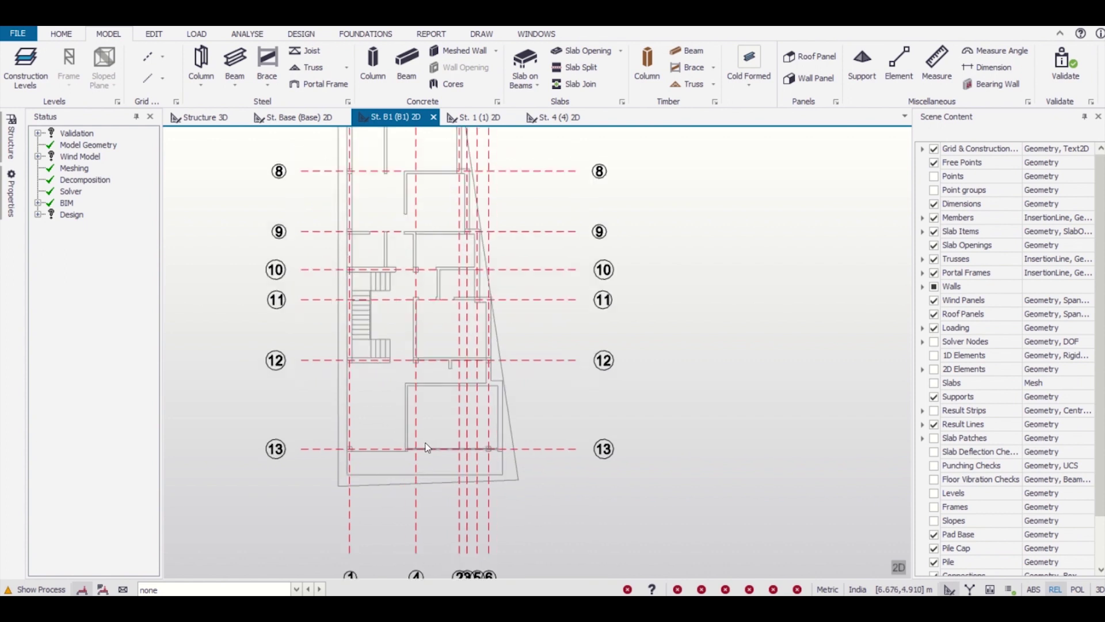
left_click(464, 450)
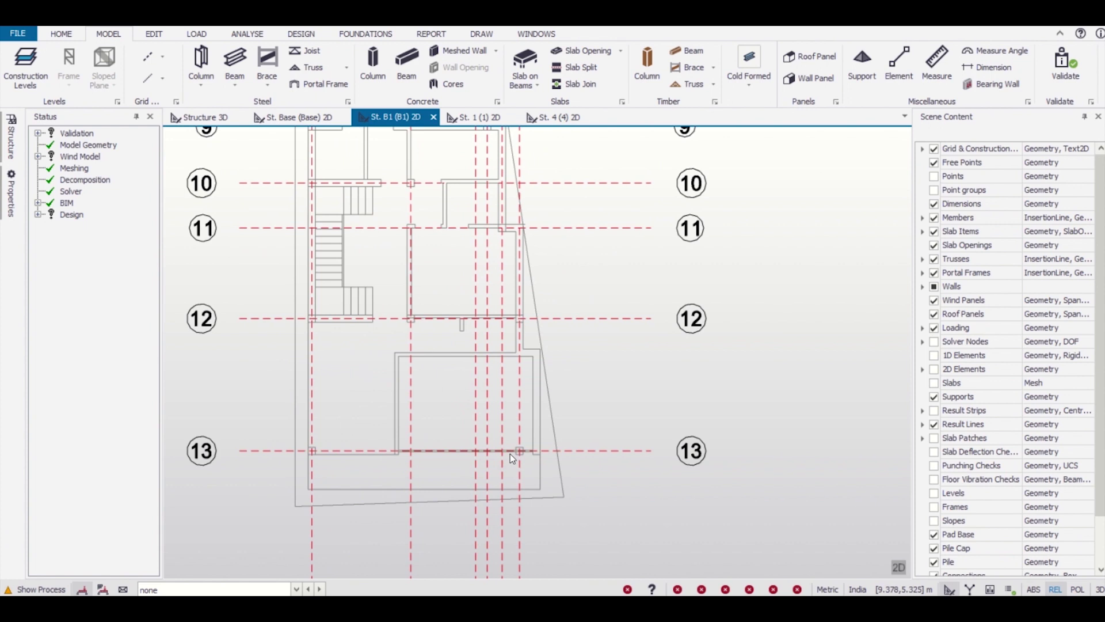
scroll(471, 468, "up", 2)
left_click(320, 370)
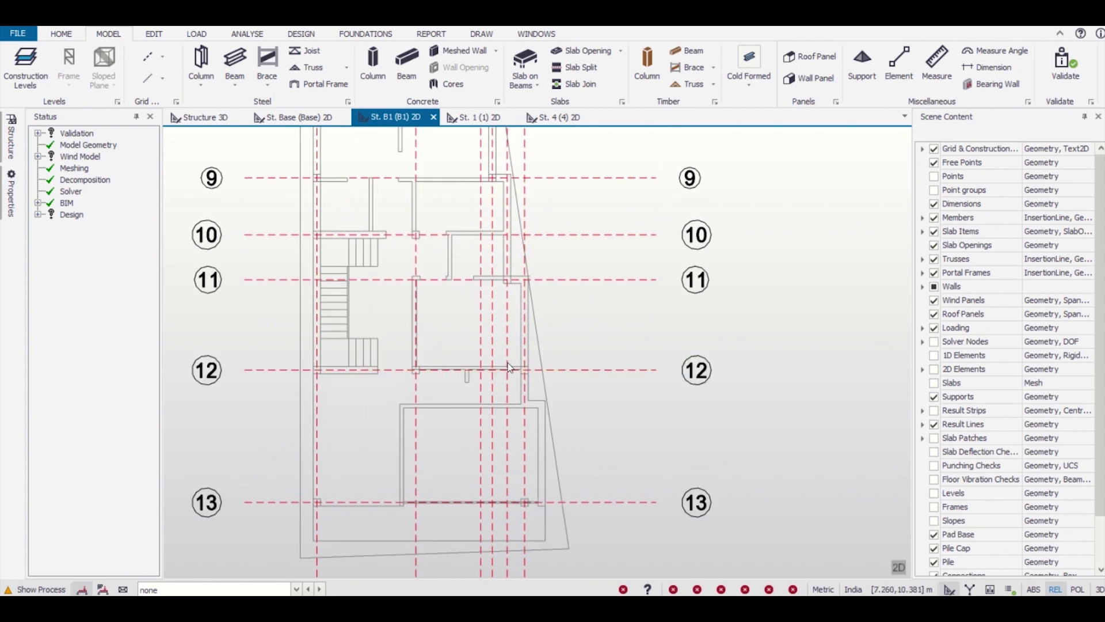
scroll(566, 403, "up", 3)
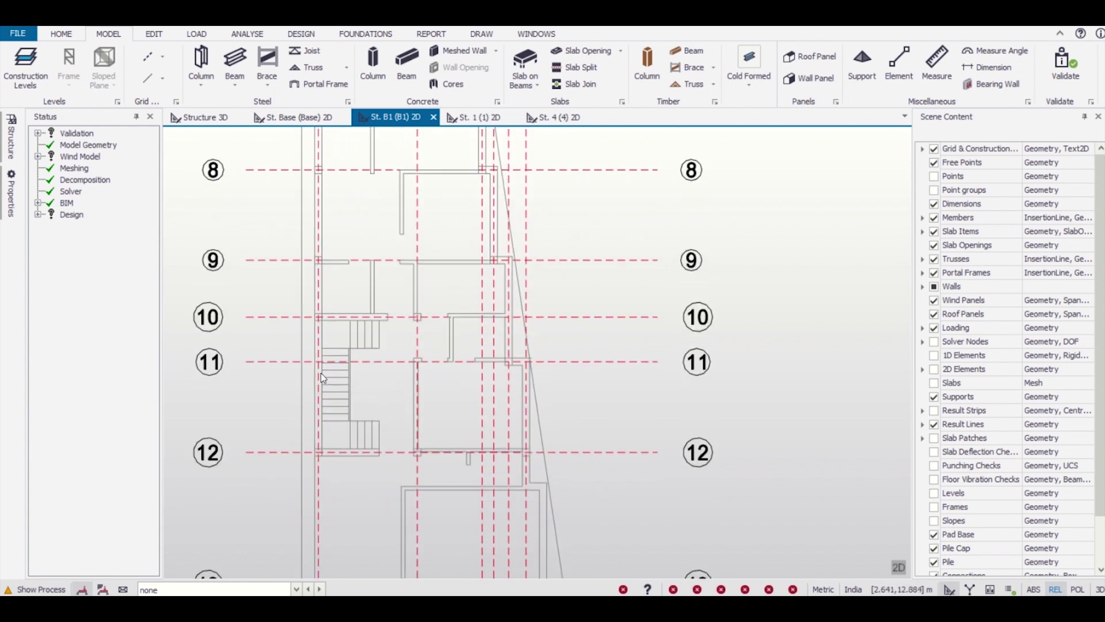
scroll(331, 334, "up", 2)
left_click(568, 371)
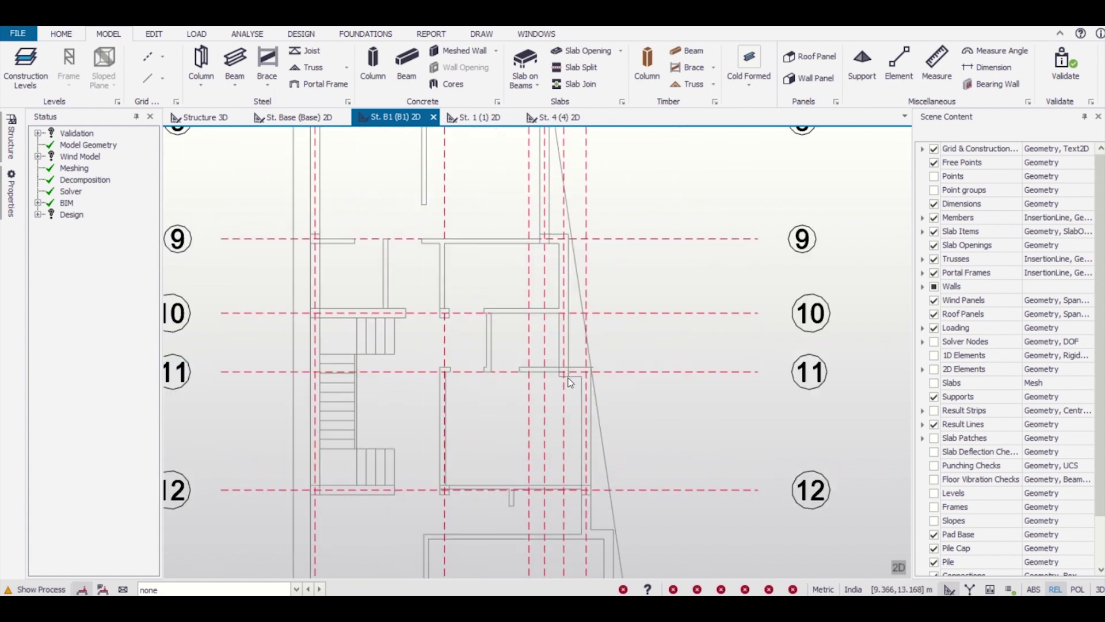
left_click(528, 328)
Pan up to grid line 7 and recentre the whole floor-plan shadow in view.
middle_click_drag(528, 328, 512, 374)
middle_click_drag(509, 316, 510, 385)
mouse_move(515, 272)
middle_mouse_down()
mouse_move(516, 329)
mouse_move(517, 253)
middle_mouse_up()
scroll(513, 266, "down", 3)
middle_click_drag(514, 328, 509, 326)
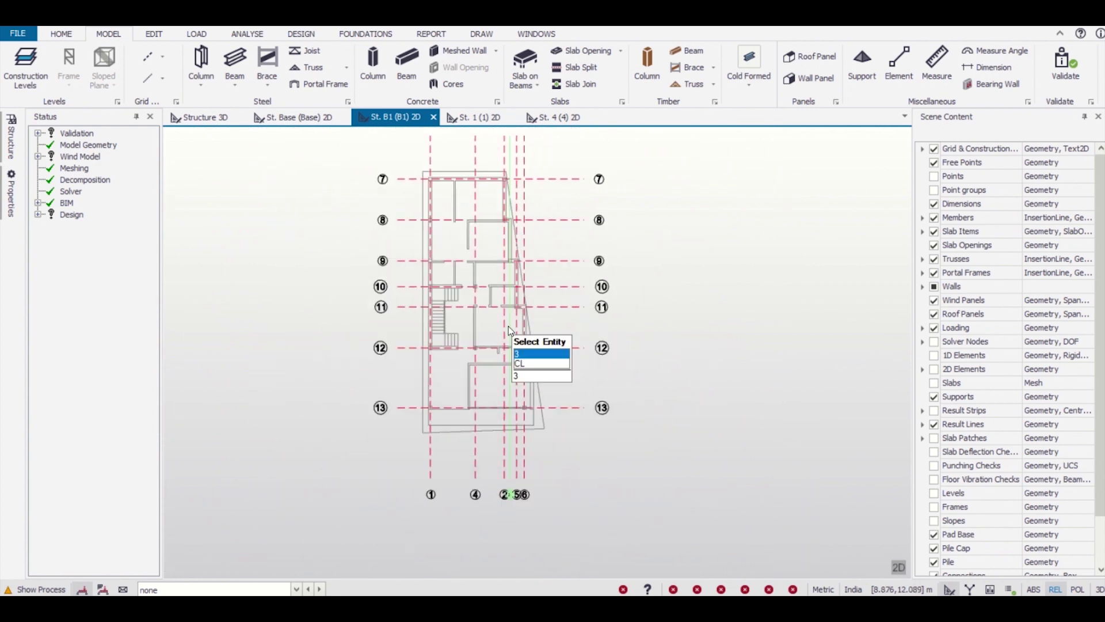
scroll(592, 375, "down", 2)
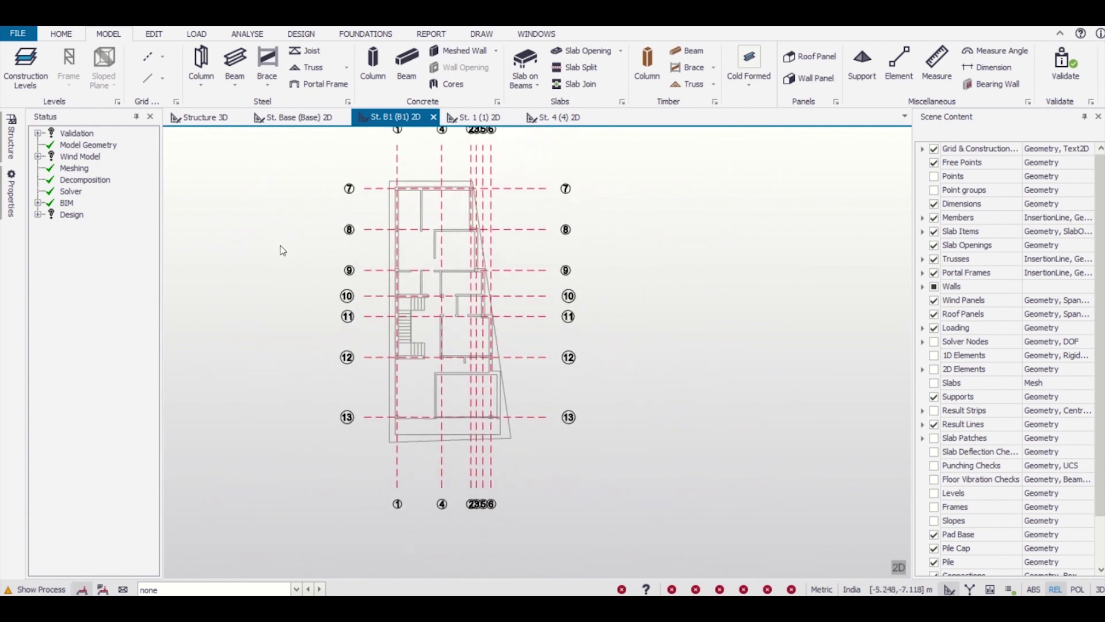
On the Base plan, load the CL Tekla drawing into the DXF import wizard.
left_click(300, 117)
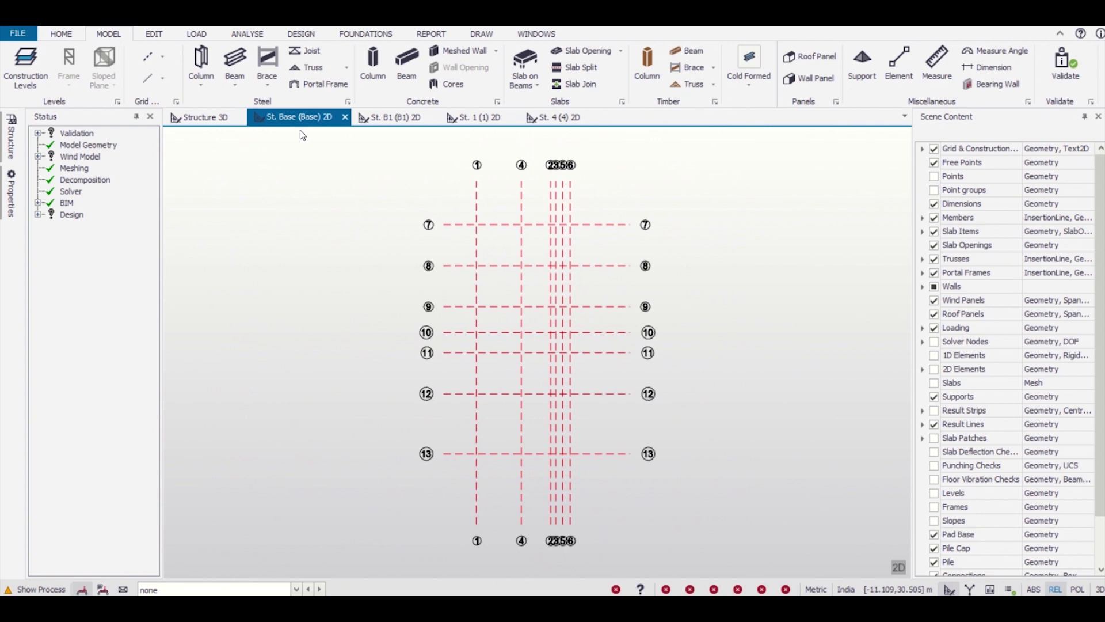
left_click(162, 57)
left_click(198, 184)
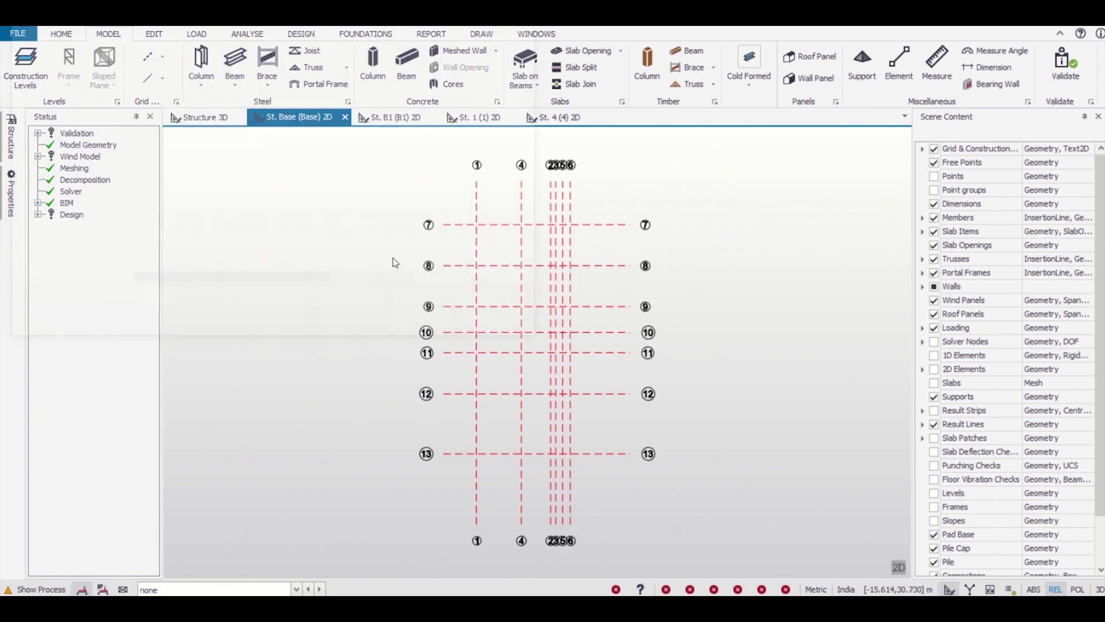
left_click(161, 104)
left_click(406, 331)
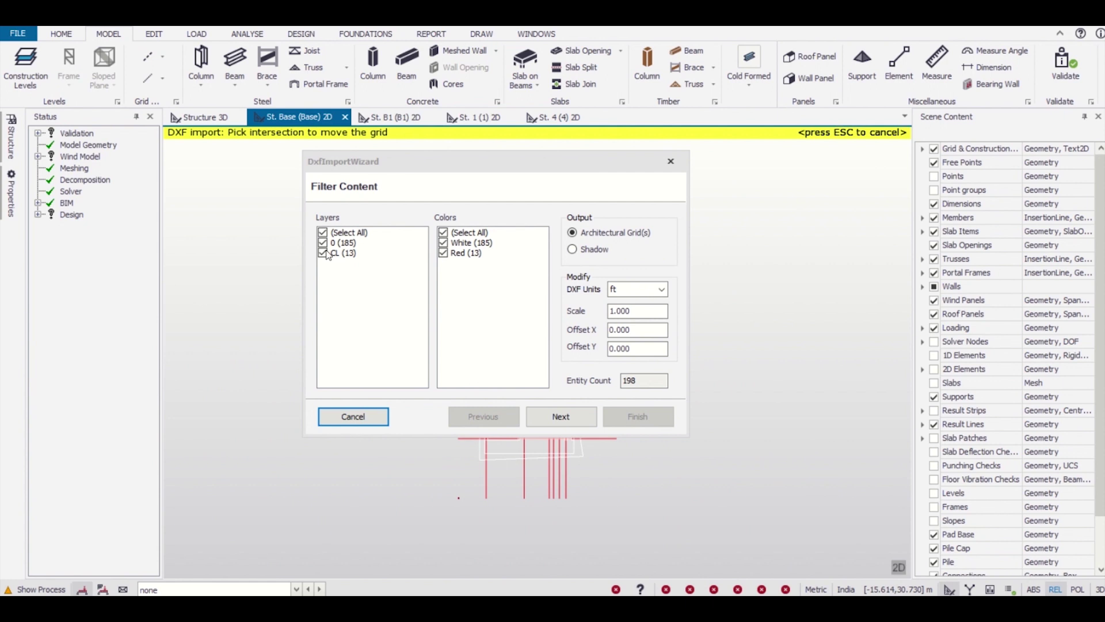
Import layer 0 only as an mm shadow onto Base, then go back to the B1 plan.
left_click(323, 244)
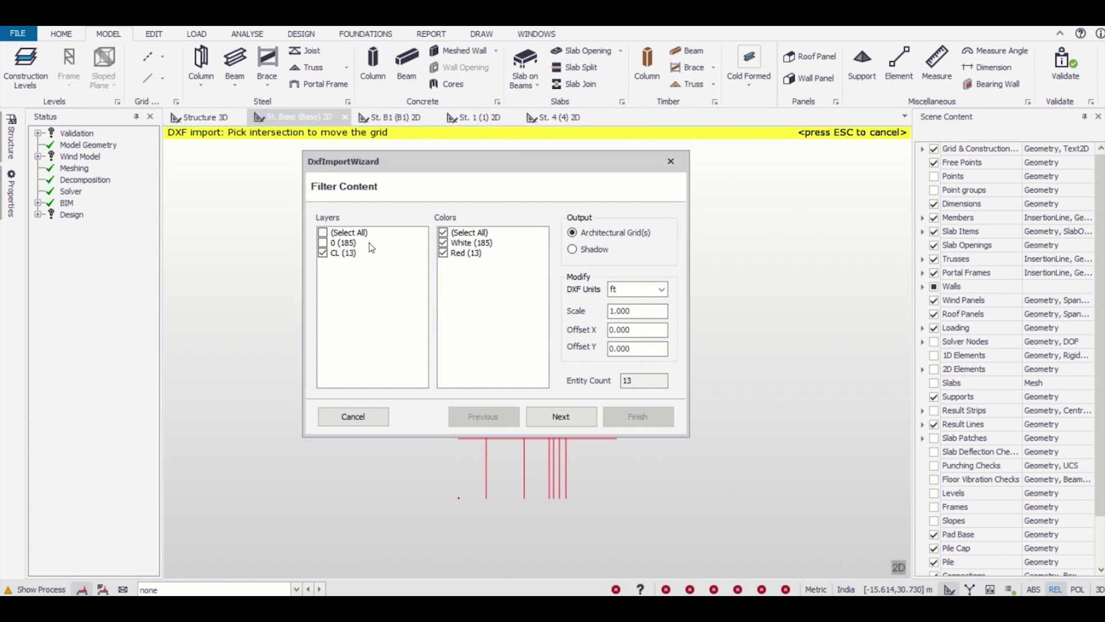
left_click(322, 254)
left_click(323, 242)
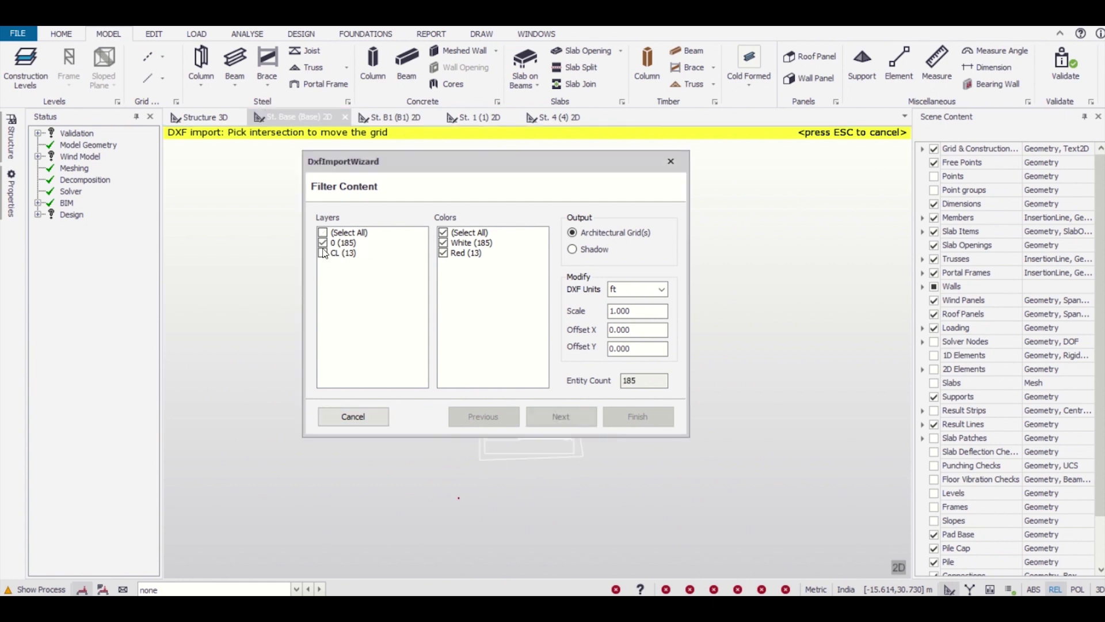
left_click(573, 249)
left_click(647, 290)
left_click(628, 322)
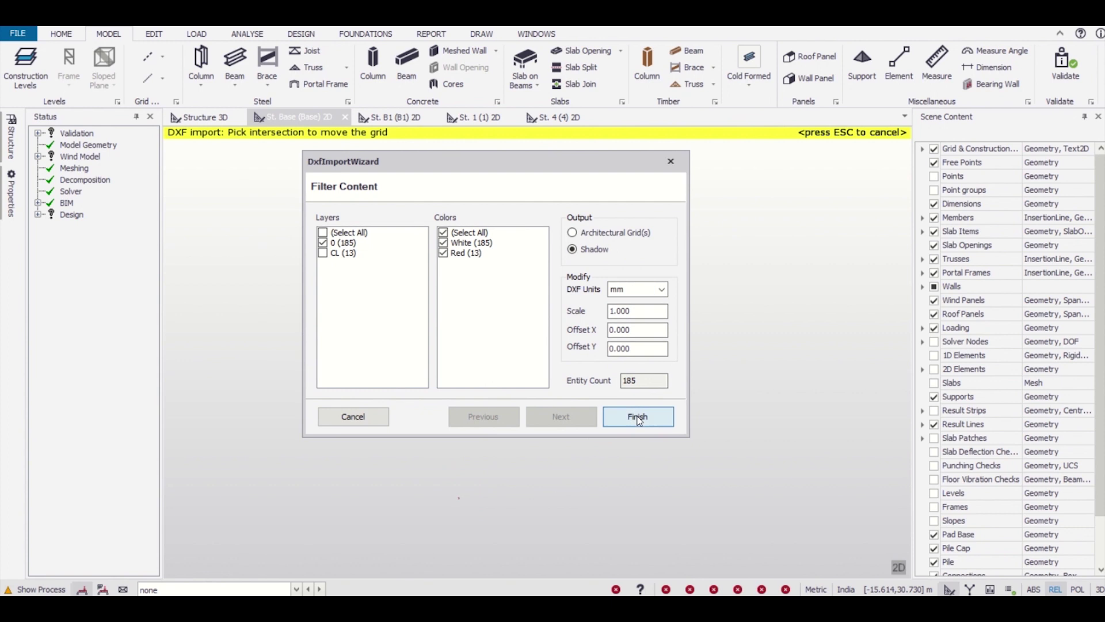
left_click(638, 418)
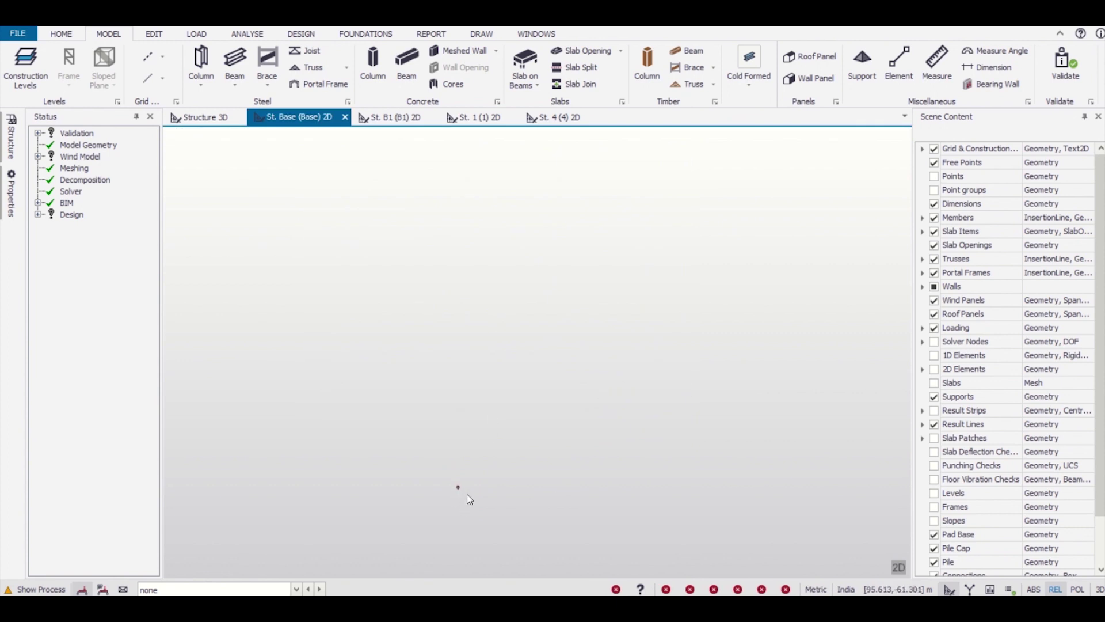
scroll(440, 459, "up", 5)
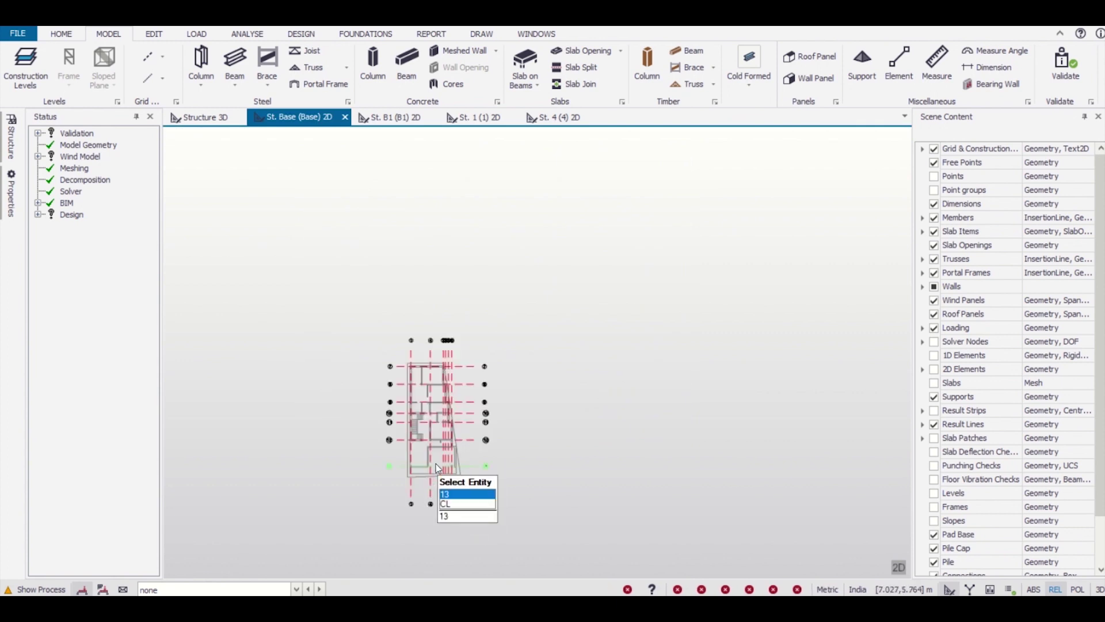
scroll(440, 464, "up", 5)
left_click(401, 116)
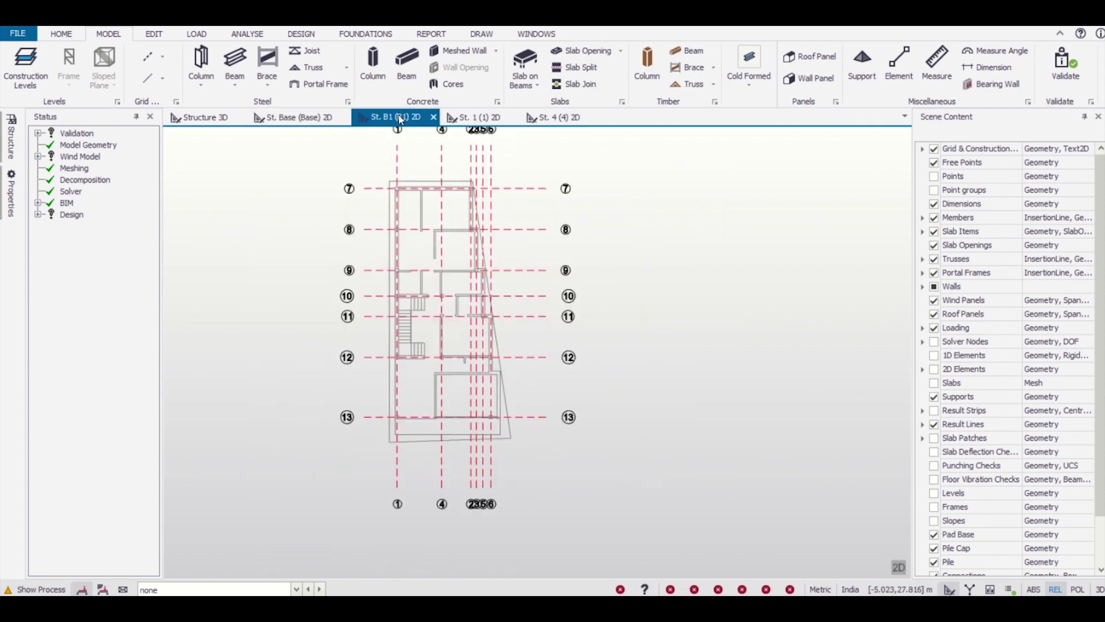
Start a cast-in-place concrete column and set its section to 300x250.
left_click(386, 80)
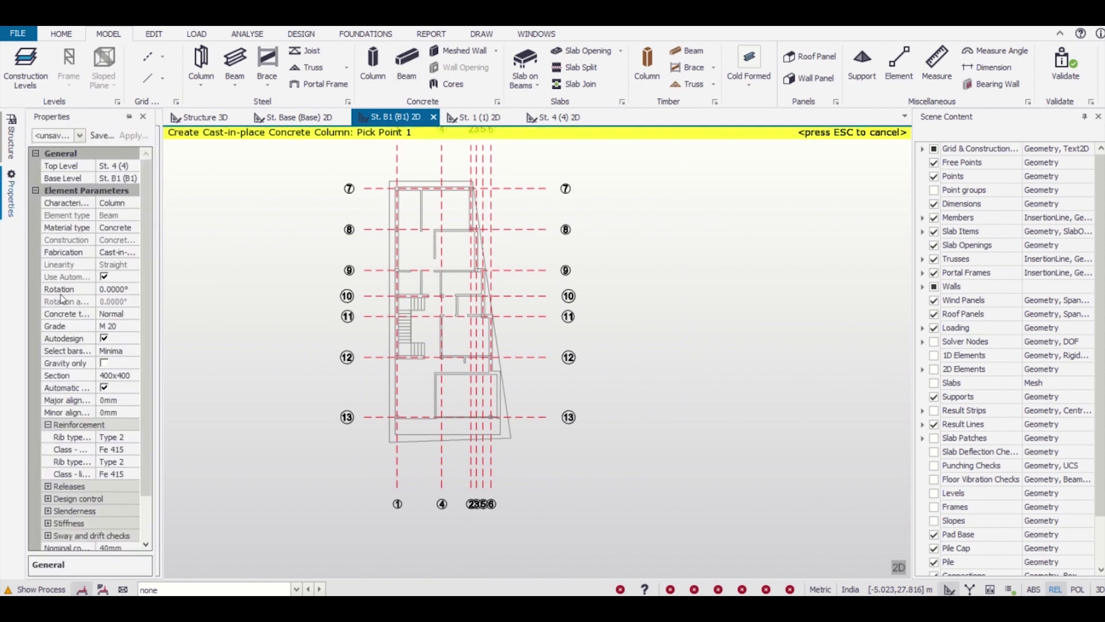
scroll(145, 192, "down", 2)
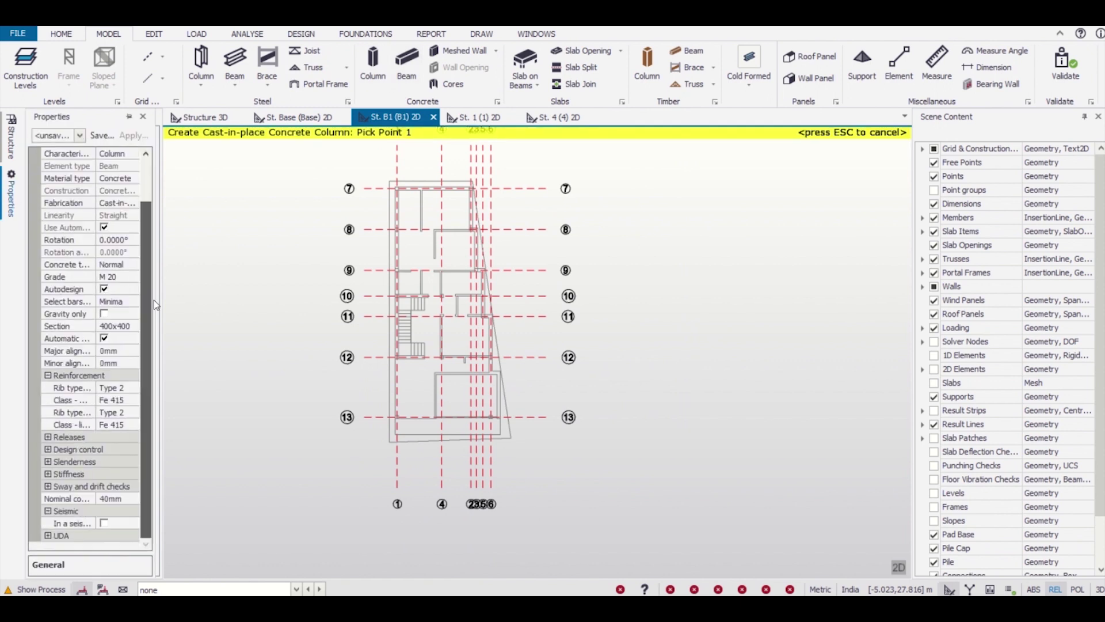
left_click(131, 327)
left_click(133, 325)
left_click(124, 353)
left_click(529, 225)
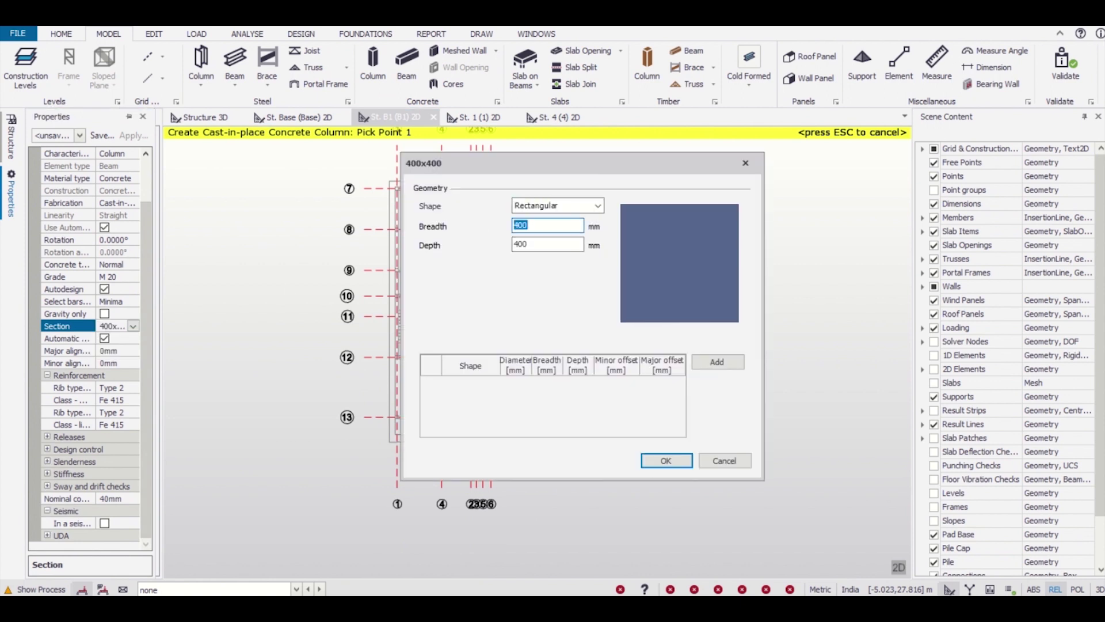
type("300x")
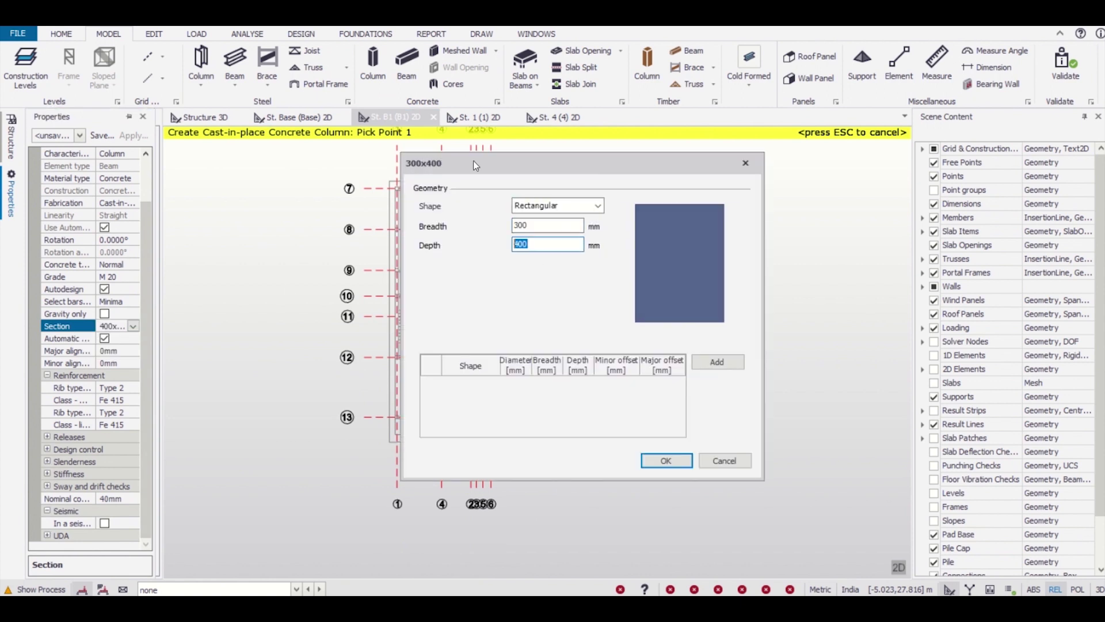
type("250")
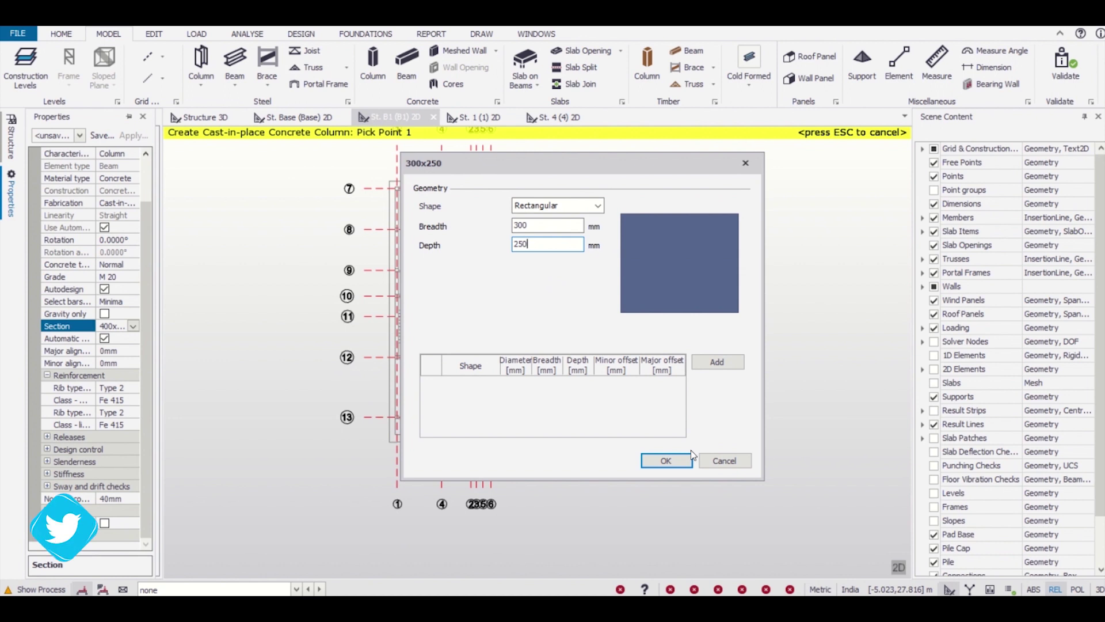
left_click(673, 464)
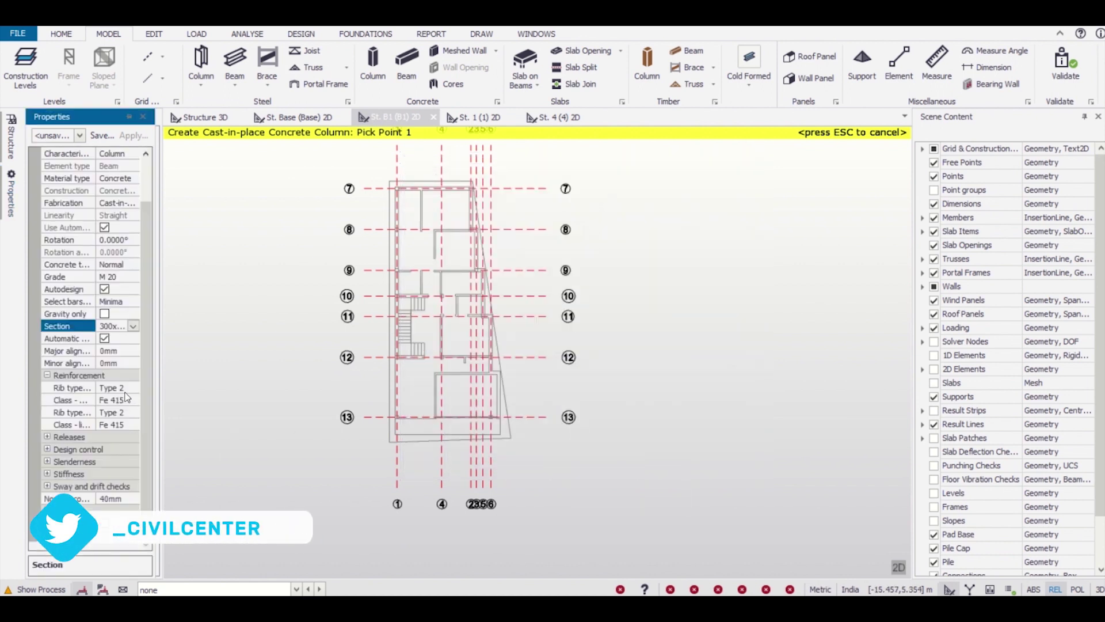
Set the vertical bar and link steel class to Fe 500 and turn off automatic alignment.
left_click(132, 398)
left_click(133, 400)
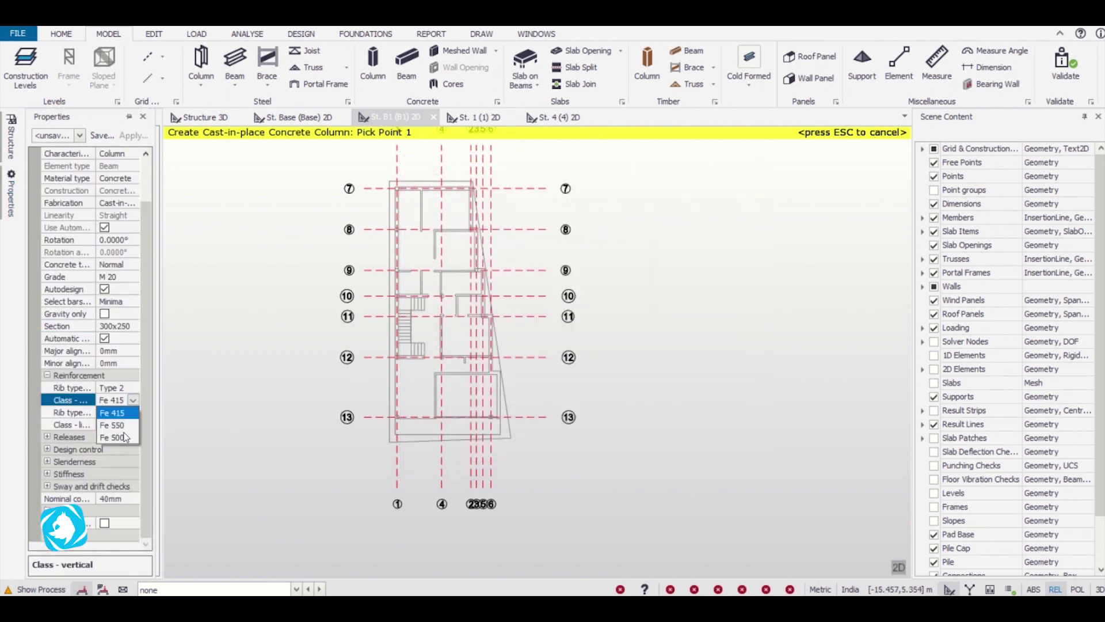
left_click(126, 437)
left_click(129, 425)
left_click(133, 425)
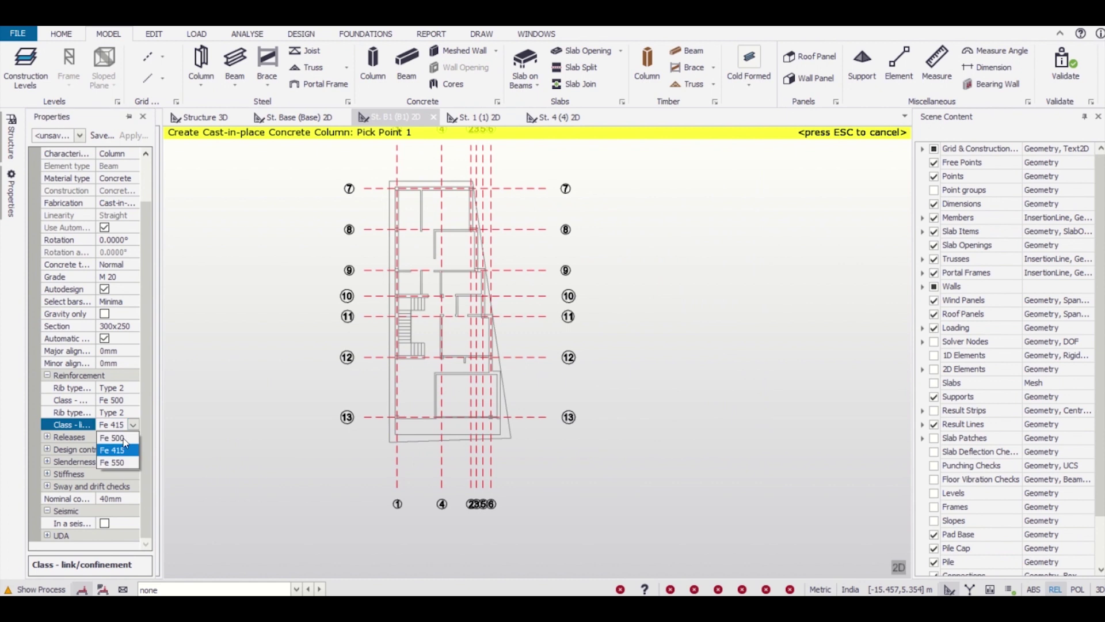
left_click(122, 438)
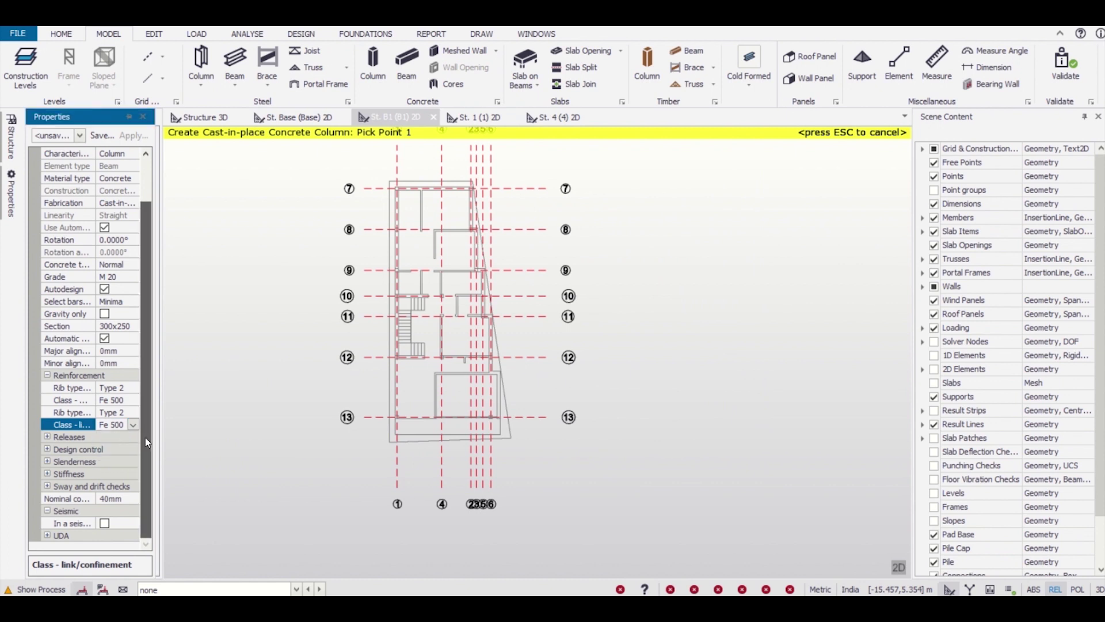
scroll(148, 420, "up", 3)
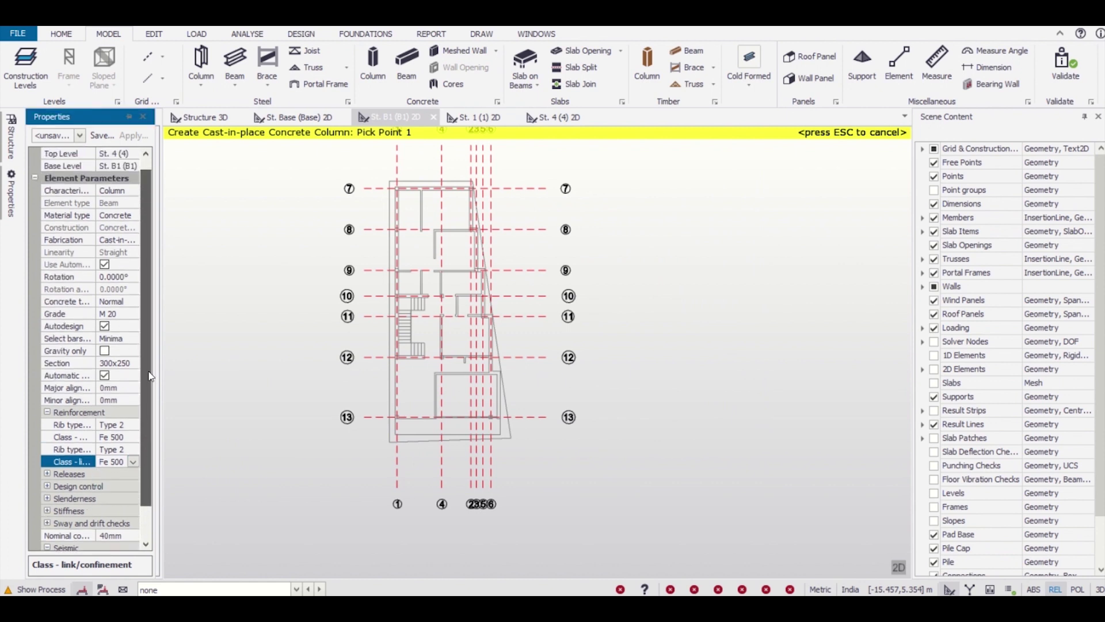
scroll(151, 376, "up", 1)
left_click(104, 389)
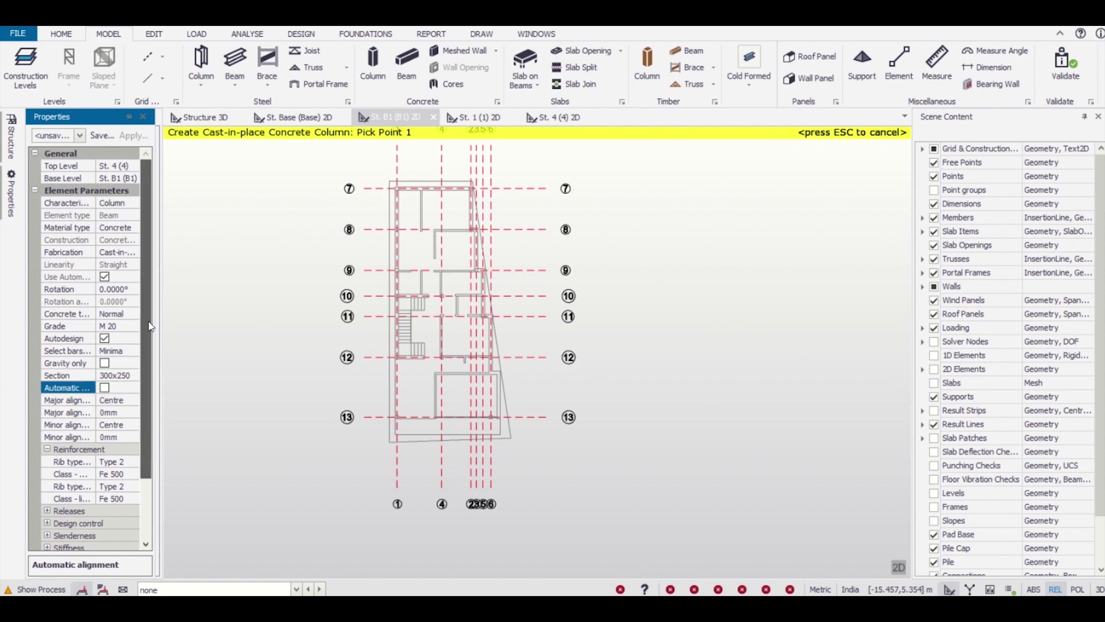
Place the first three 300x250 columns at grid intersections on the B1 plan.
left_click_drag(150, 337, 149, 428)
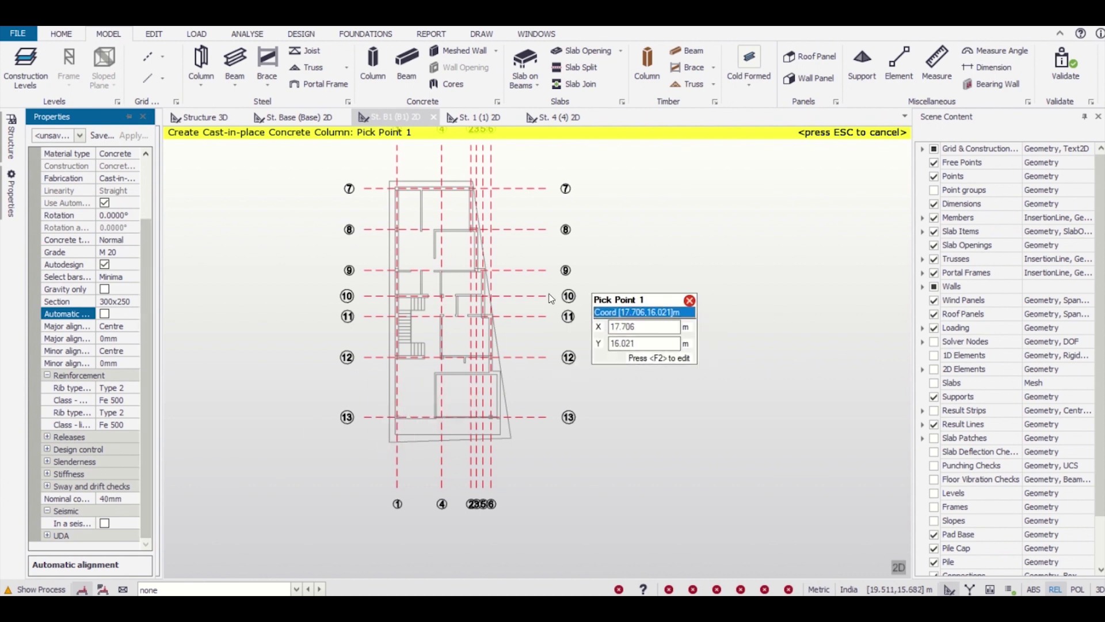
scroll(434, 431, "up", 10)
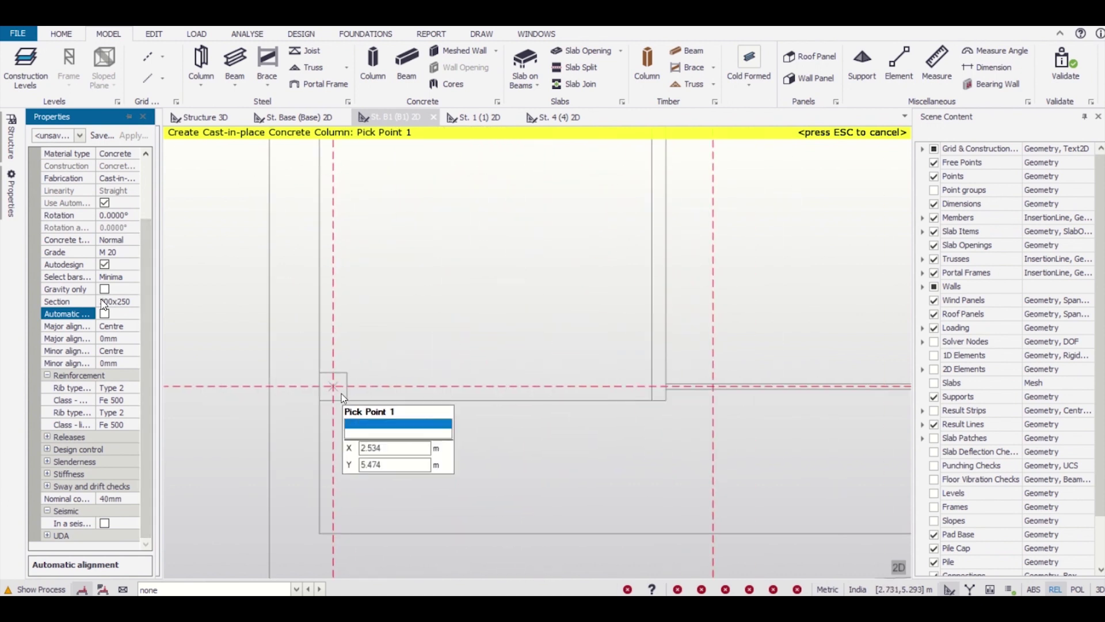
scroll(288, 386, "down", 3)
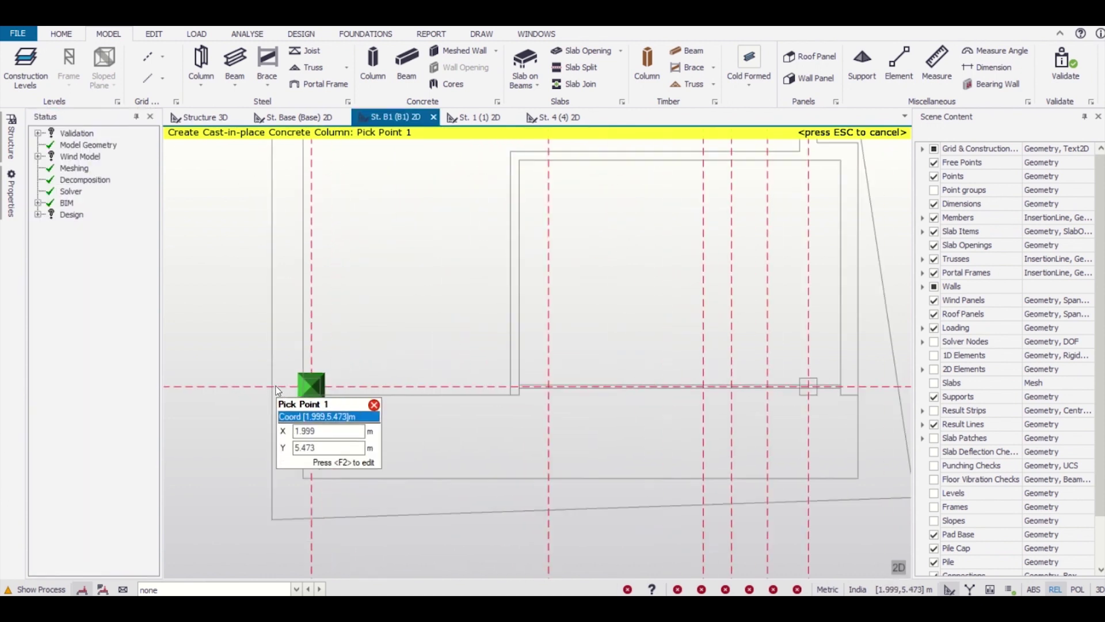
scroll(608, 399, "up", 5)
scroll(694, 394, "up", 3)
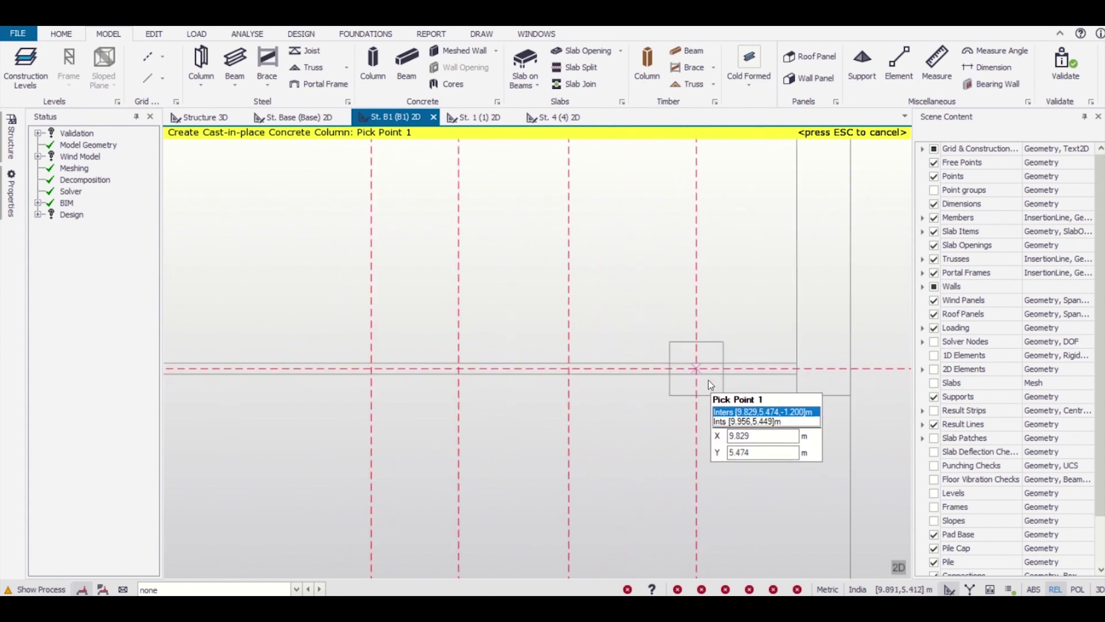
scroll(633, 406, "down", 4)
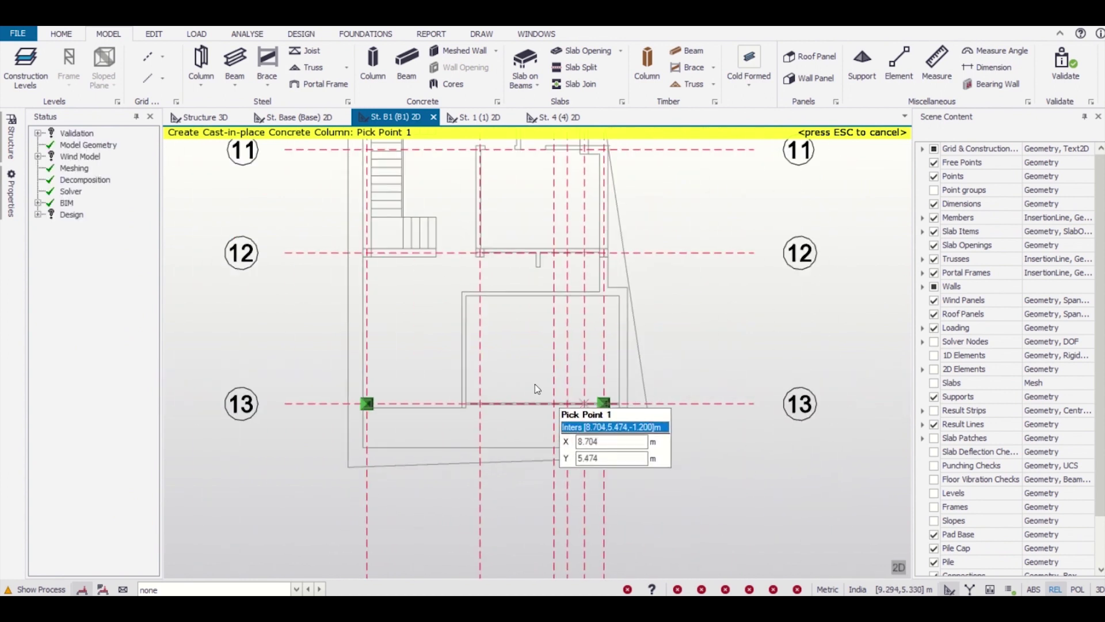
scroll(403, 278, "up", 3)
middle_click_drag(363, 263, 334, 307)
left_click(325, 284)
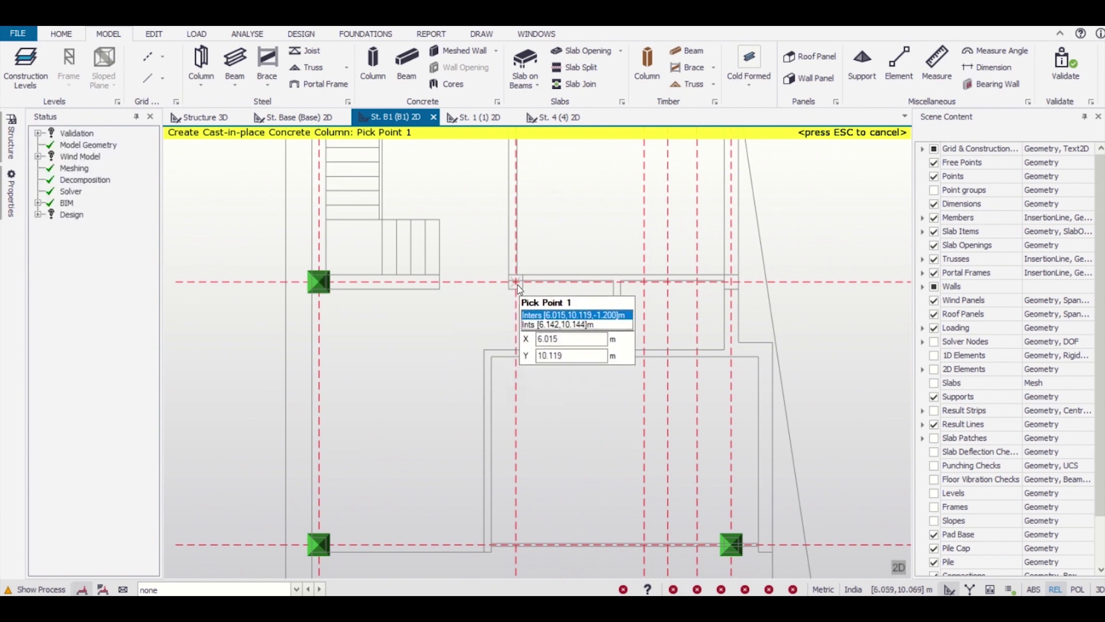
left_click(517, 284)
left_click(734, 283)
Place five more columns at the remaining grid intersections, then end the column command.
scroll(592, 334, "down", 3)
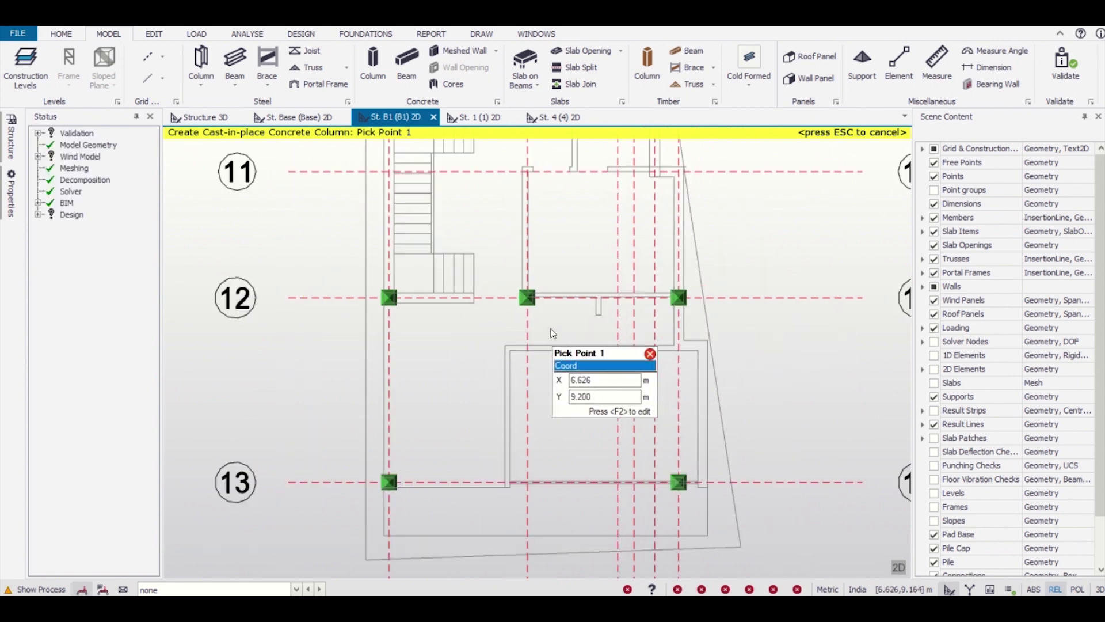
middle_click_drag(565, 257, 537, 394)
scroll(520, 326, "up", 3)
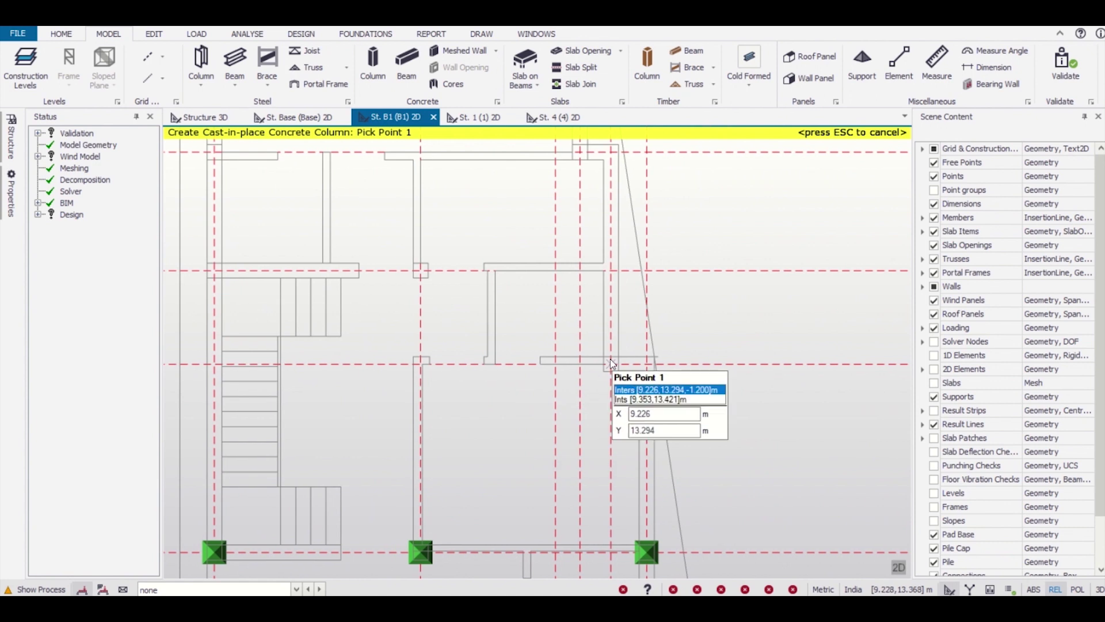
left_click(610, 359)
scroll(589, 413, "down", 2)
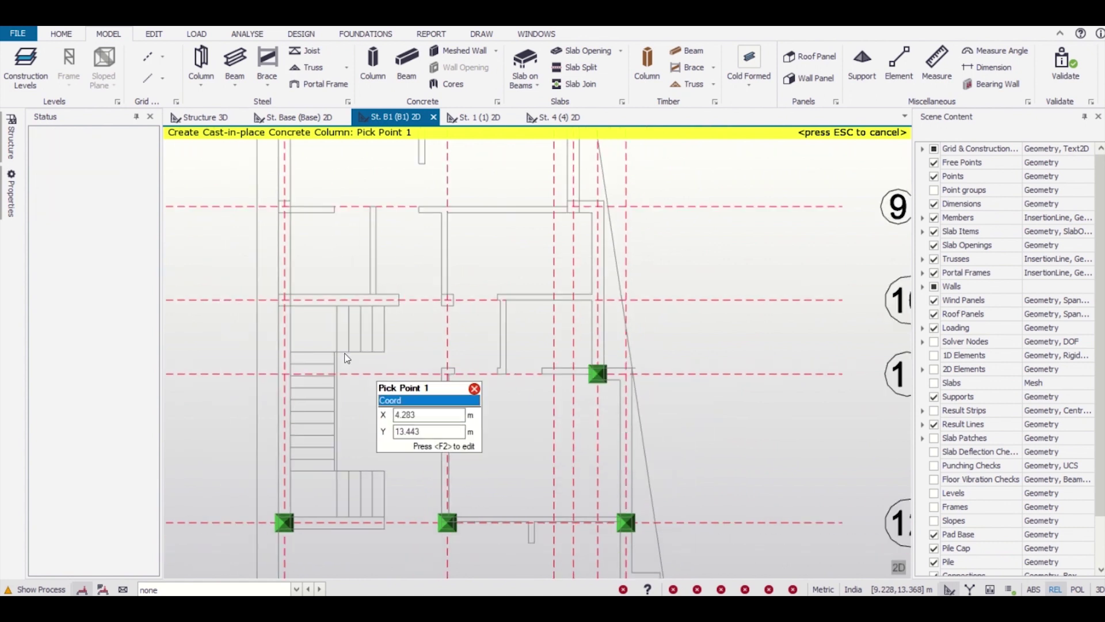
left_click(283, 299)
left_click(448, 300)
scroll(451, 336, "up", 2)
scroll(365, 378, "down", 2)
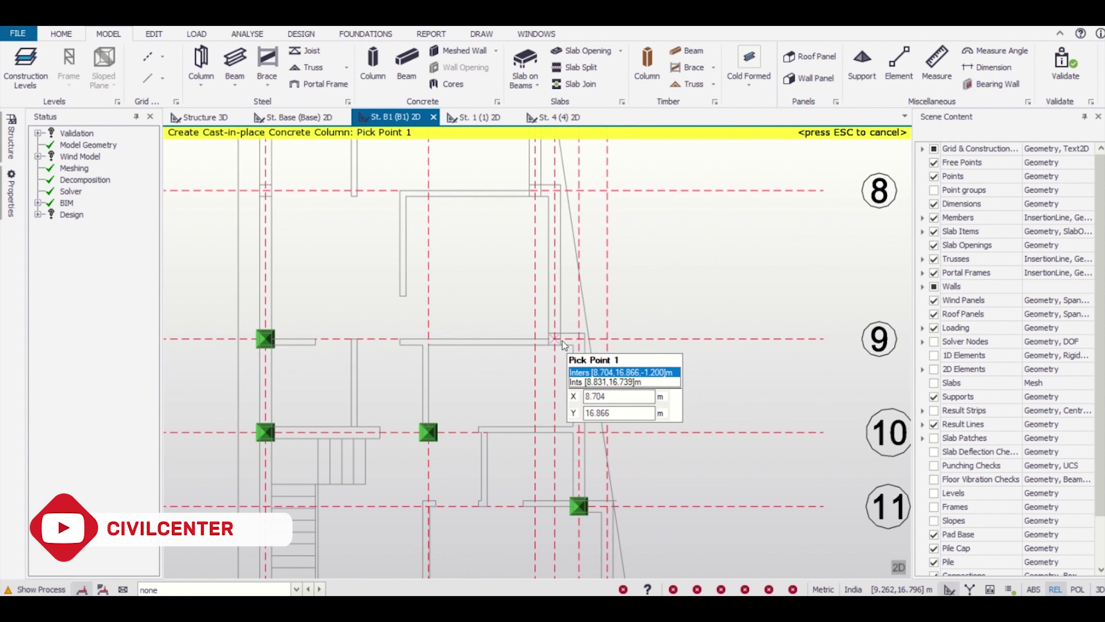
left_click(554, 338)
scroll(473, 335, "down", 2)
scroll(451, 222, "up", 3)
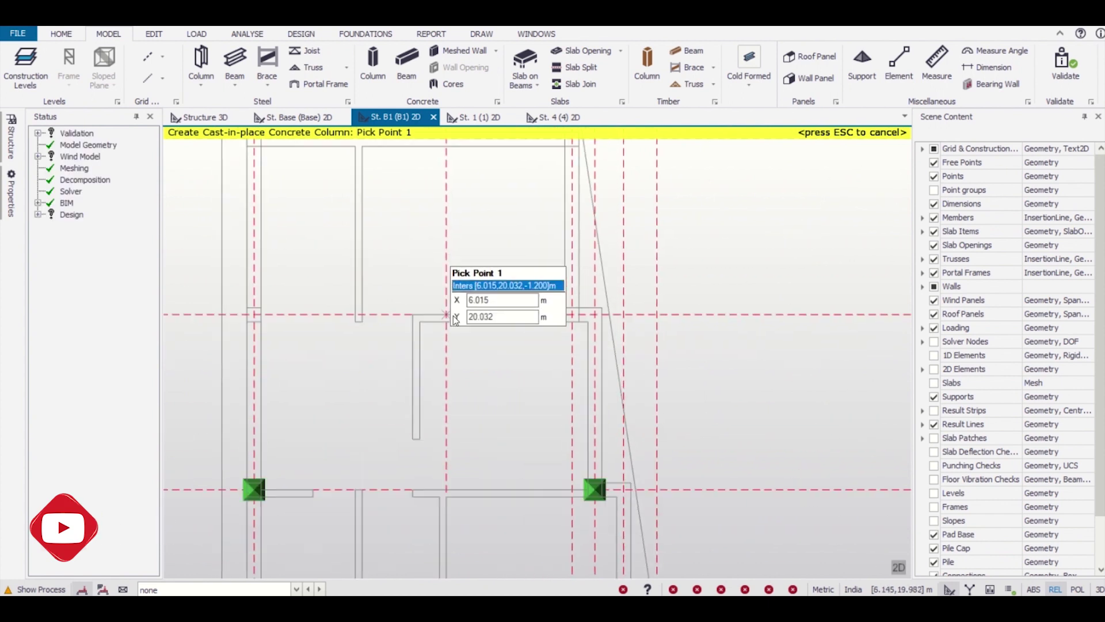
left_click(254, 315)
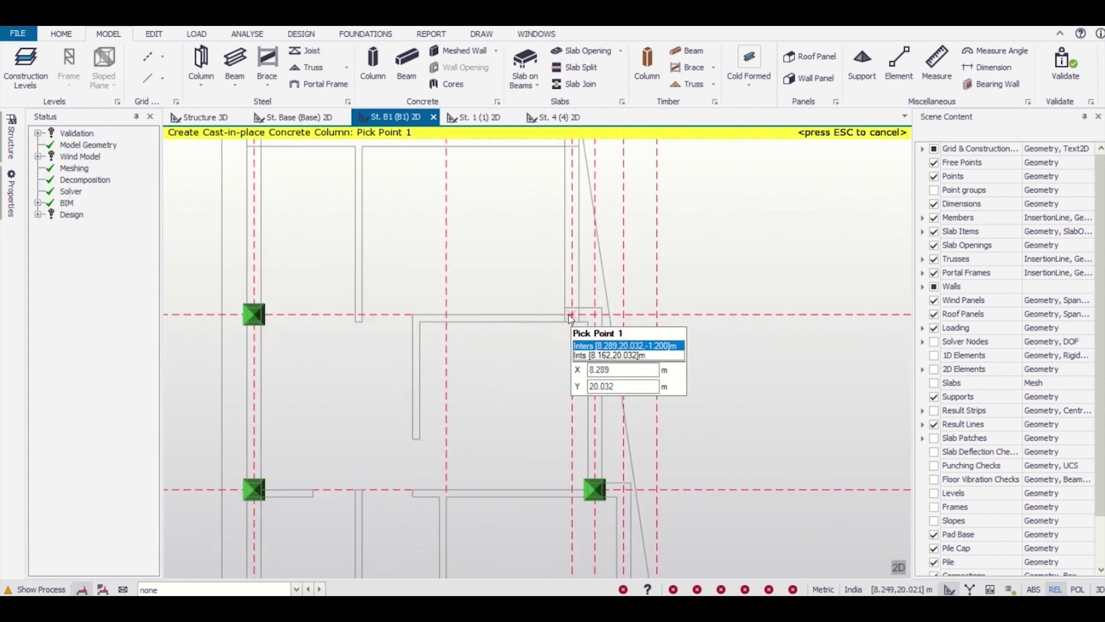
scroll(545, 368, "down", 4)
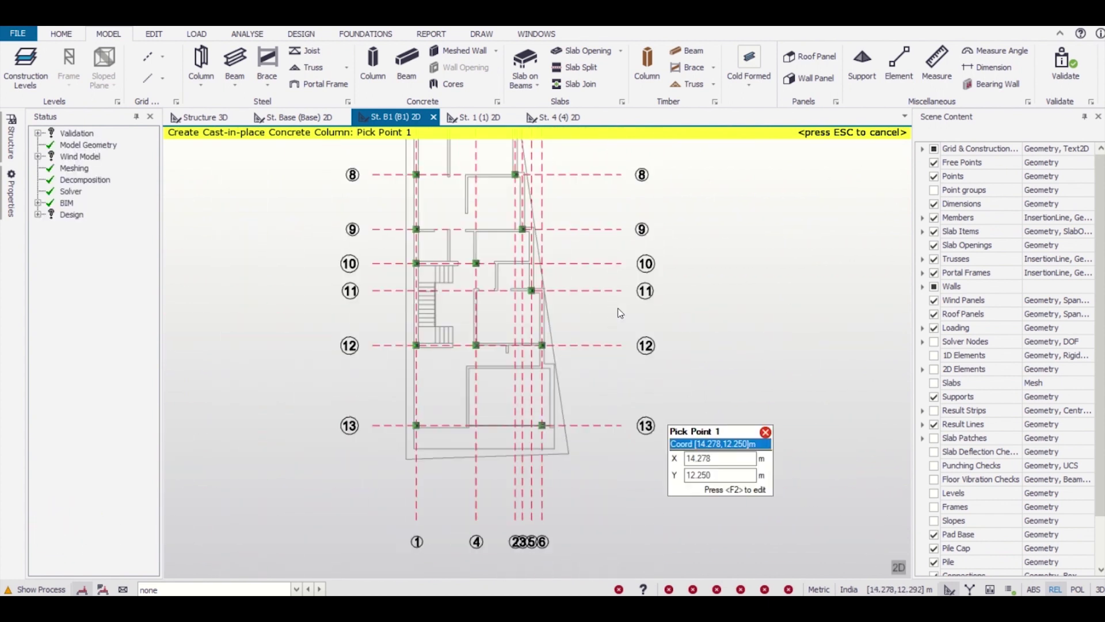
middle_click_drag(633, 219, 635, 231)
key("Escape")
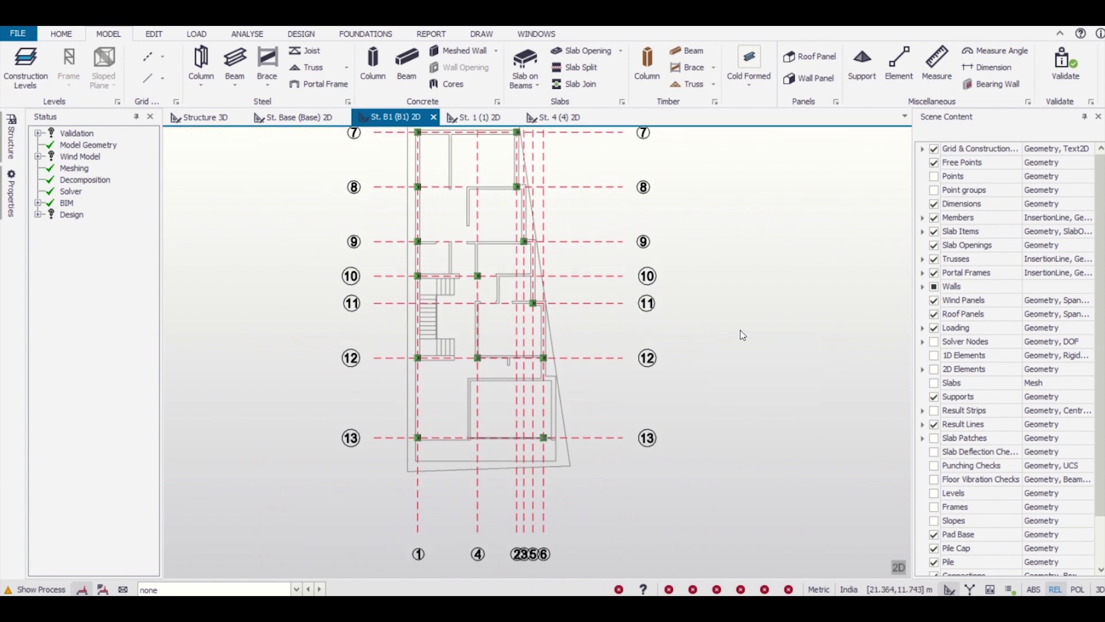
Show the Structure 3D view and orbit it to inspect the concrete columns rising from B1.
left_click(201, 116)
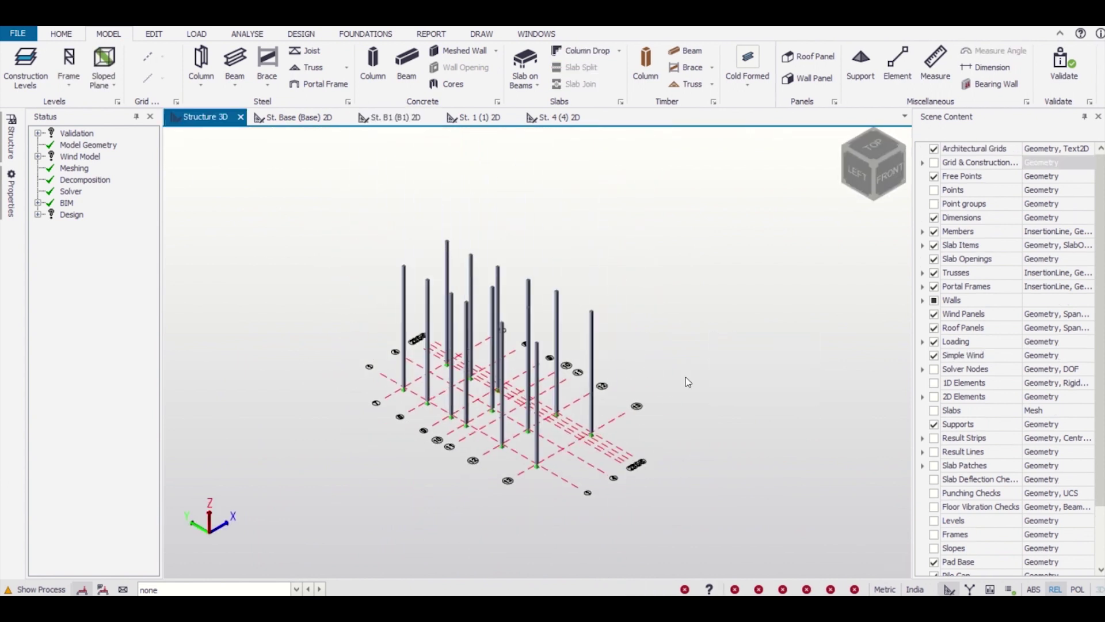
middle_click_drag(685, 402, 467, 434)
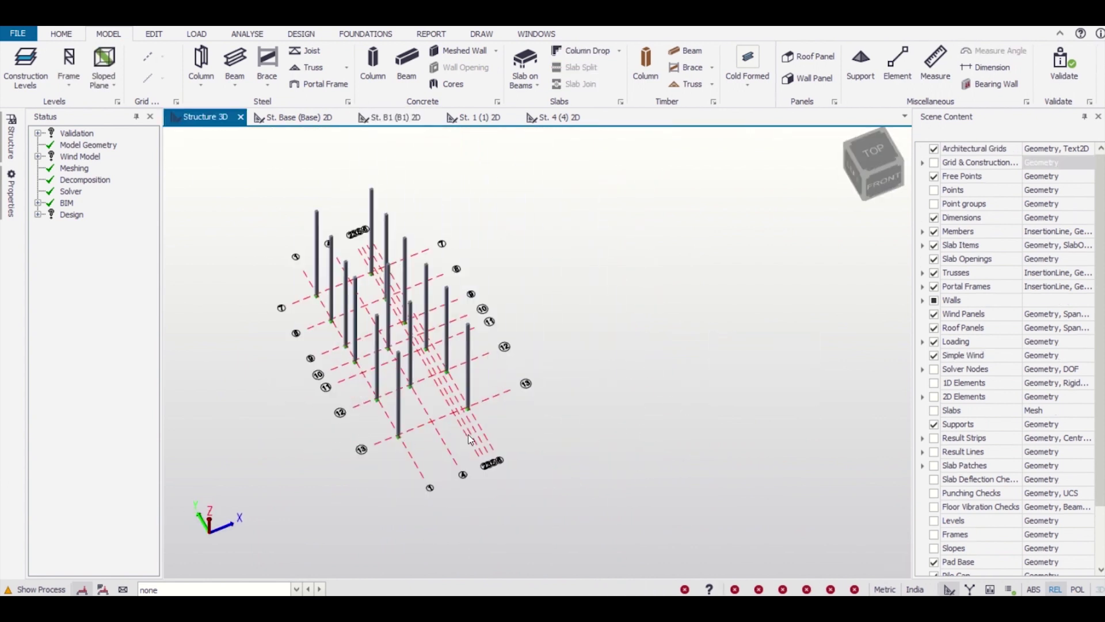